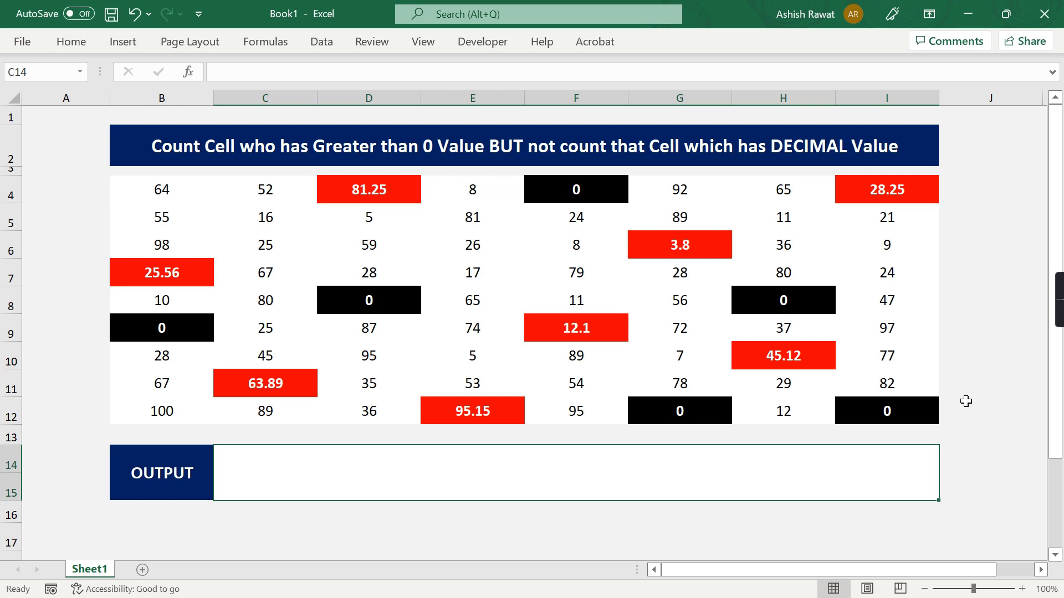
# - Select the whole number grid to read its total count of values
pyautogui.hotkey('ctrl', 'Up')
pyautogui.hotkey('ctrl', 'Up')
pyautogui.hotkey('ctrl', 'Up')
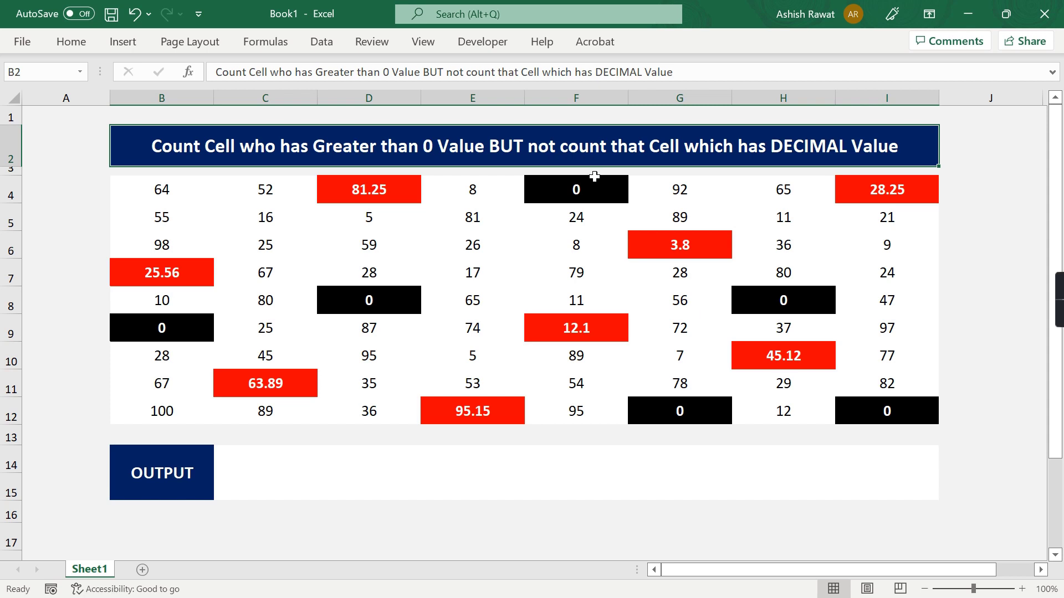
pyautogui.hotkey('ctrl', 'End')
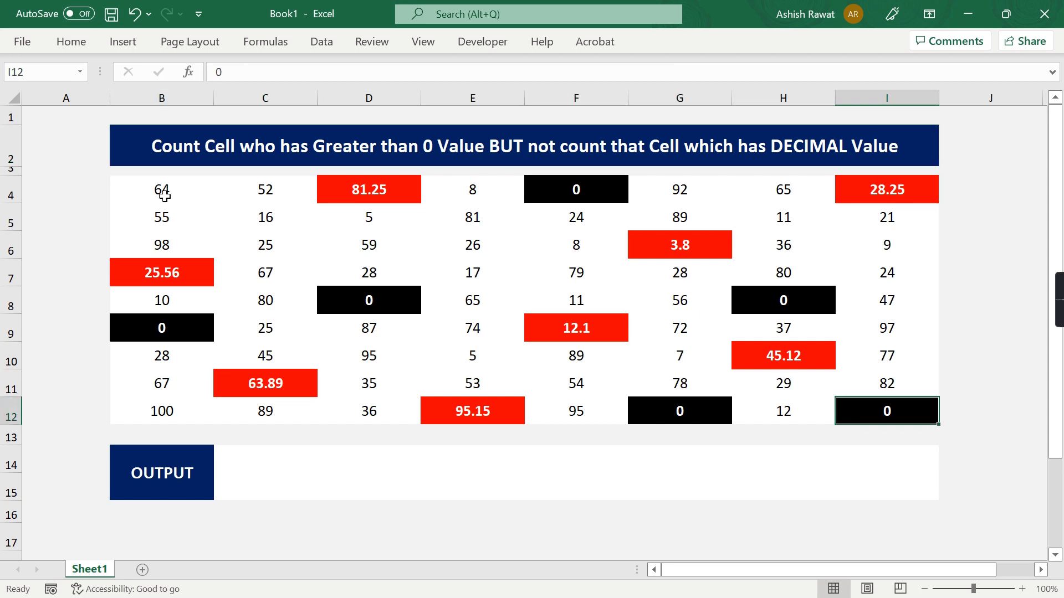
pyautogui.moveTo(145, 185); pyautogui.dragTo(885, 411)
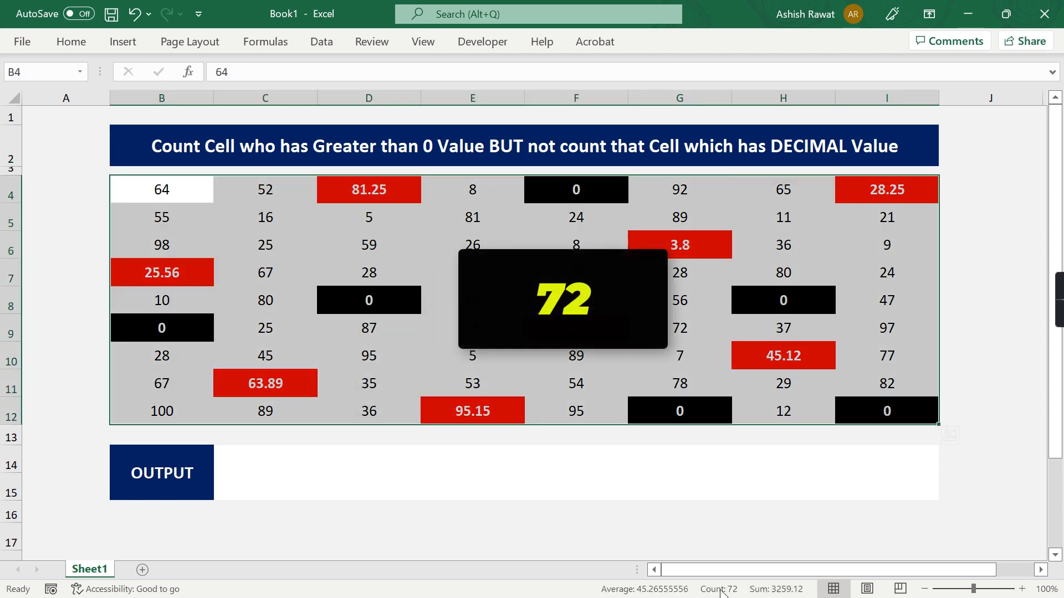
pyautogui.click(723, 363)
# - Select the six zeros in F4, D8, B9, H8, I12 and G12 to count them
pyautogui.click(575, 196)
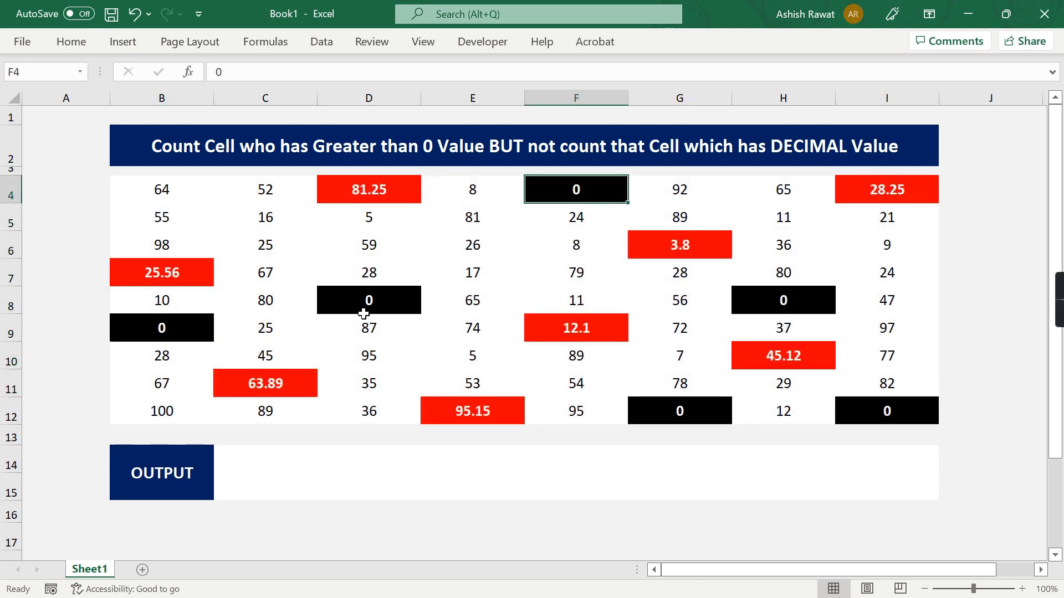
pyautogui.keyDown('ctrl'); pyautogui.click(364, 305); pyautogui.keyUp('ctrl')
pyautogui.keyDown('ctrl'); pyautogui.click(176, 330); pyautogui.keyUp('ctrl')
pyautogui.keyDown('ctrl'); pyautogui.click(765, 298); pyautogui.keyUp('ctrl')
pyautogui.keyDown('ctrl'); pyautogui.click(889, 406); pyautogui.keyUp('ctrl')
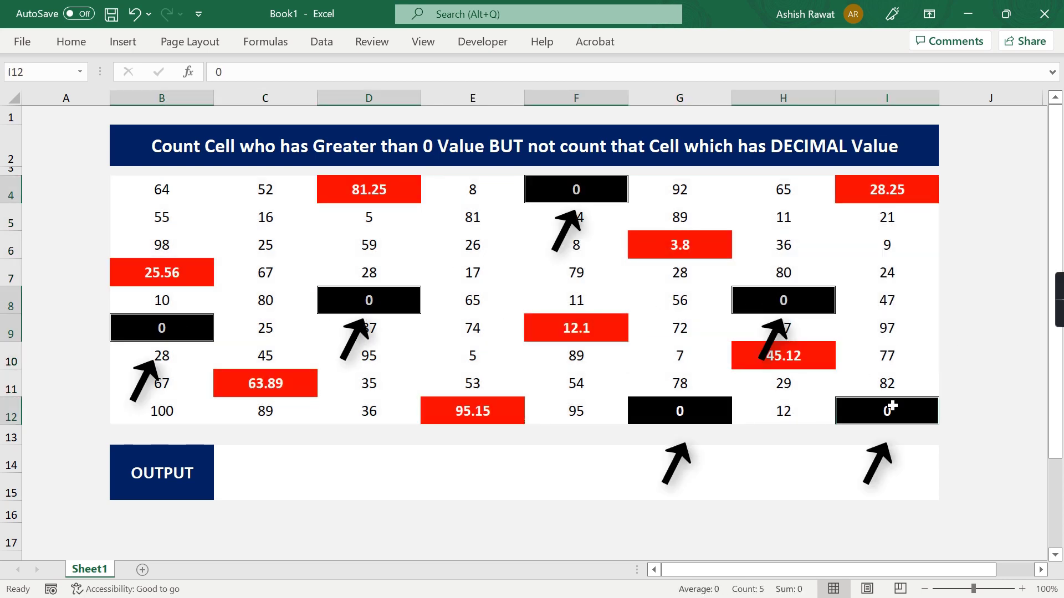
pyautogui.keyDown('ctrl'); pyautogui.click(666, 413); pyautogui.keyUp('ctrl')
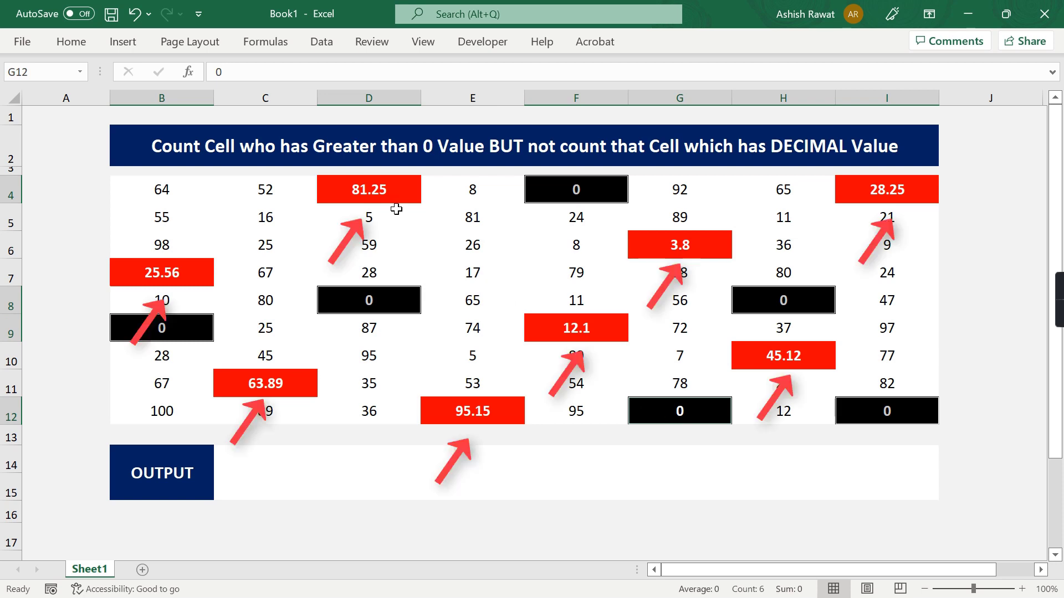
# - Select the eight decimals (81.25, 3.8, 28.25, 45.12, 12.1, 95.15, 63.89, 25.56), then deselect
pyautogui.click(382, 186)
pyautogui.keyDown('ctrl'); pyautogui.click(698, 250); pyautogui.keyUp('ctrl')
pyautogui.keyDown('ctrl'); pyautogui.click(883, 191); pyautogui.keyUp('ctrl')
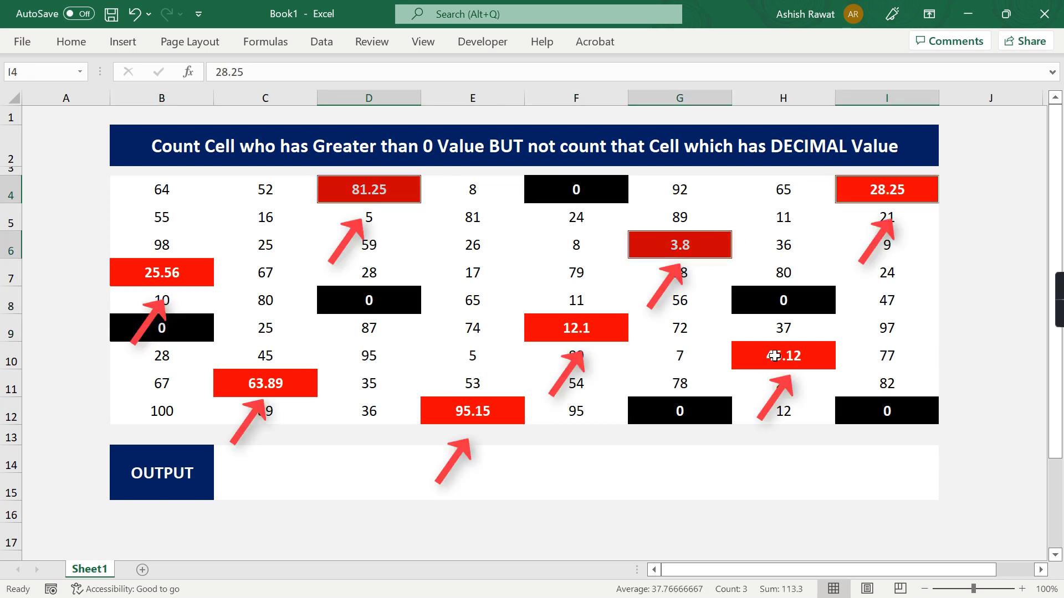
pyautogui.keyDown('ctrl'); pyautogui.click(776, 356); pyautogui.keyUp('ctrl')
pyautogui.keyDown('ctrl'); pyautogui.click(554, 339); pyautogui.keyUp('ctrl')
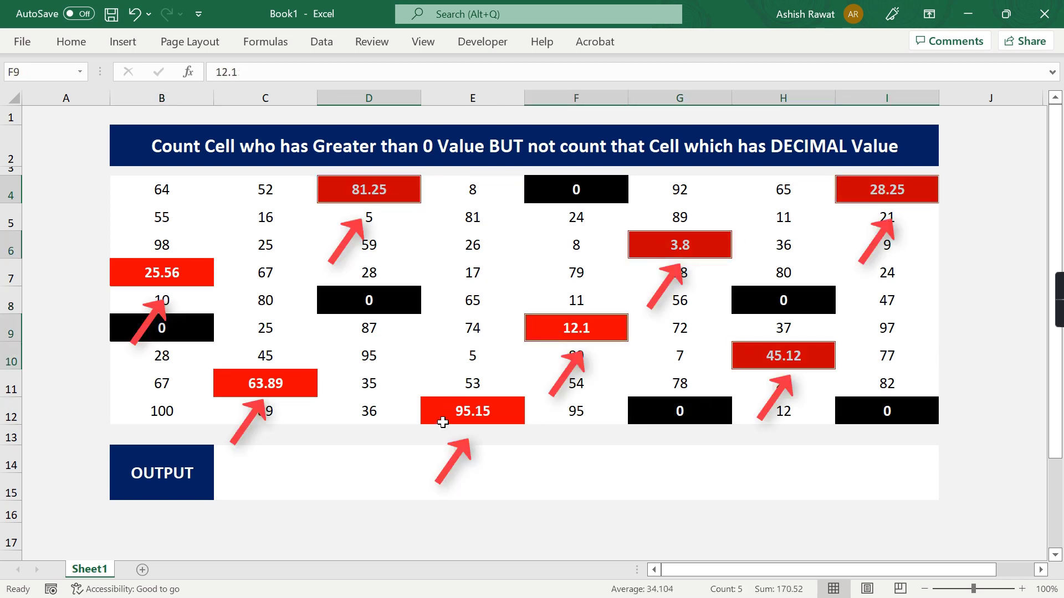
pyautogui.keyDown('ctrl'); pyautogui.click(455, 404); pyautogui.keyUp('ctrl')
pyautogui.keyDown('ctrl'); pyautogui.click(235, 380); pyautogui.keyUp('ctrl')
pyautogui.keyDown('ctrl'); pyautogui.click(161, 283); pyautogui.keyUp('ctrl')
pyautogui.click(546, 408)
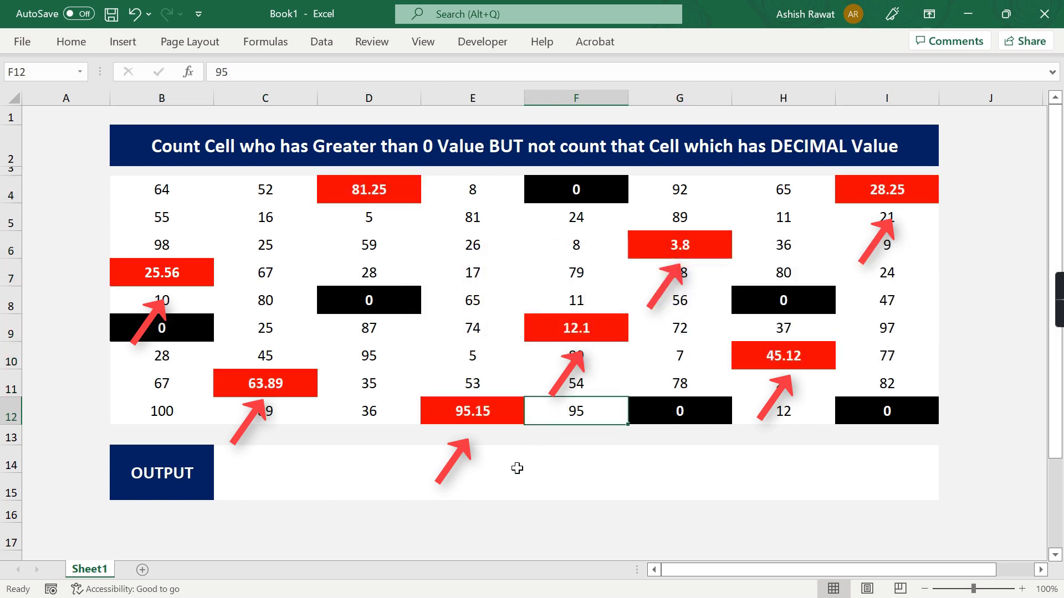
# - Enter =72-6-8 in the OUTPUT cell to confirm 58, then clear it
pyautogui.click(355, 462)
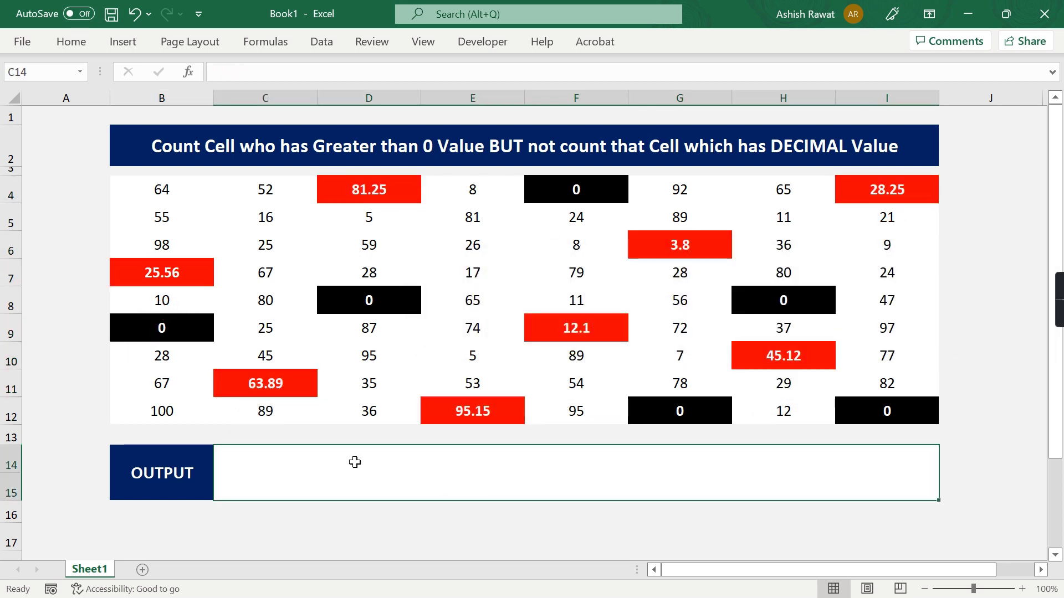
pyautogui.write('=7')
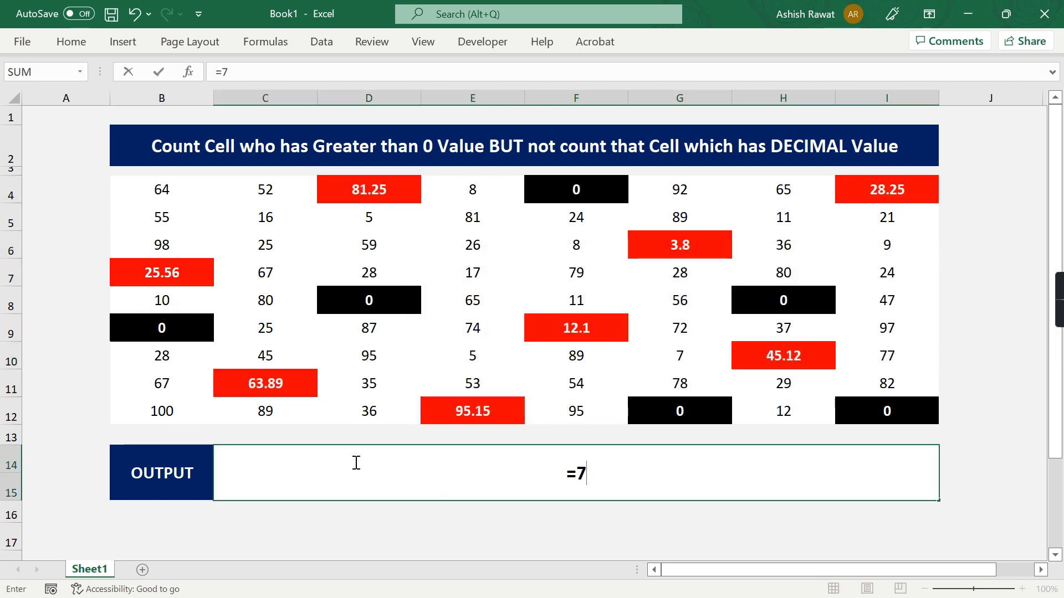
pyautogui.write('2-')
pyautogui.write('6-')
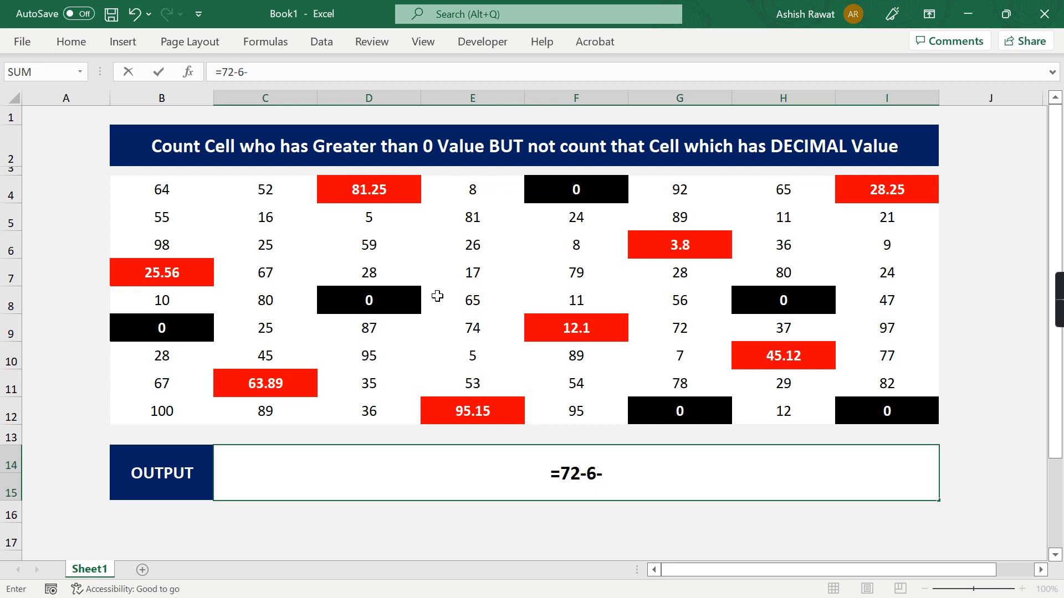
pyautogui.write('8')
pyautogui.press('Return')
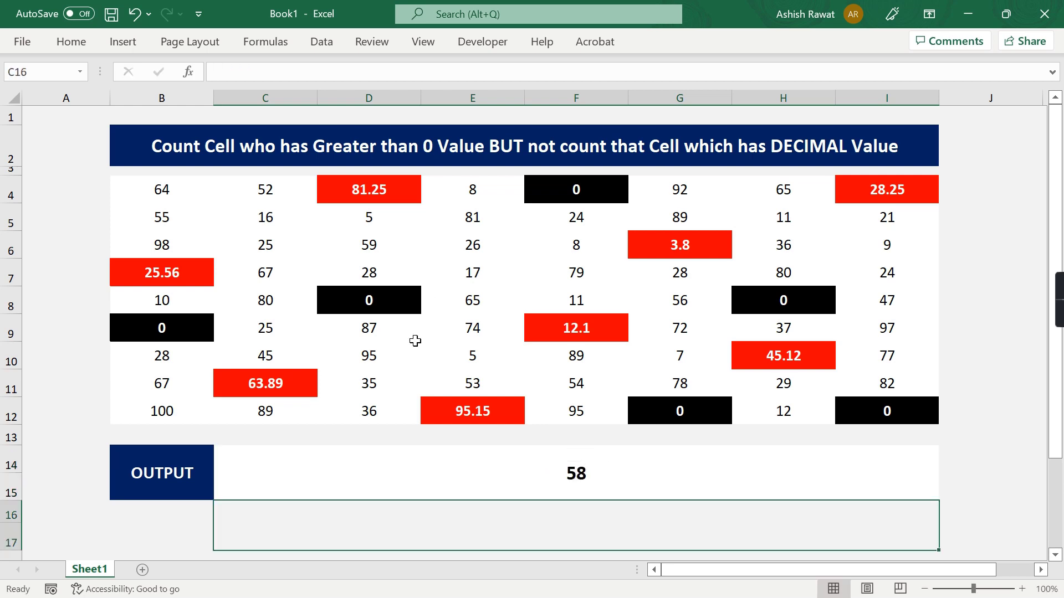
pyautogui.click(528, 475)
pyautogui.press('Delete')
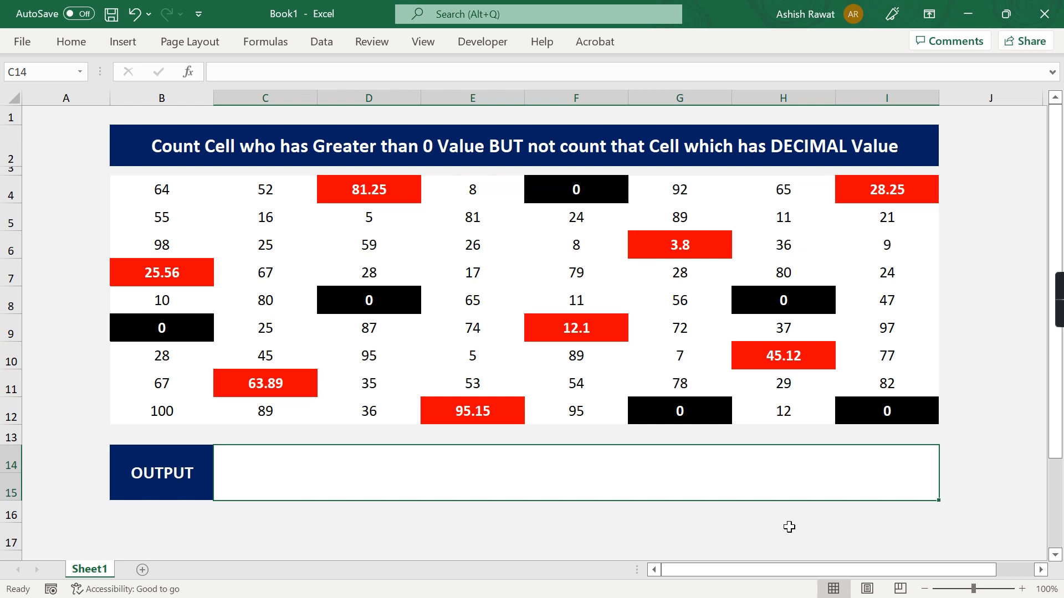
# - Enter =COUNTIF(B4:I12,>0) in OUTPUT, which triggers Excel's formula-problem warning
pyautogui.write('=Coun')
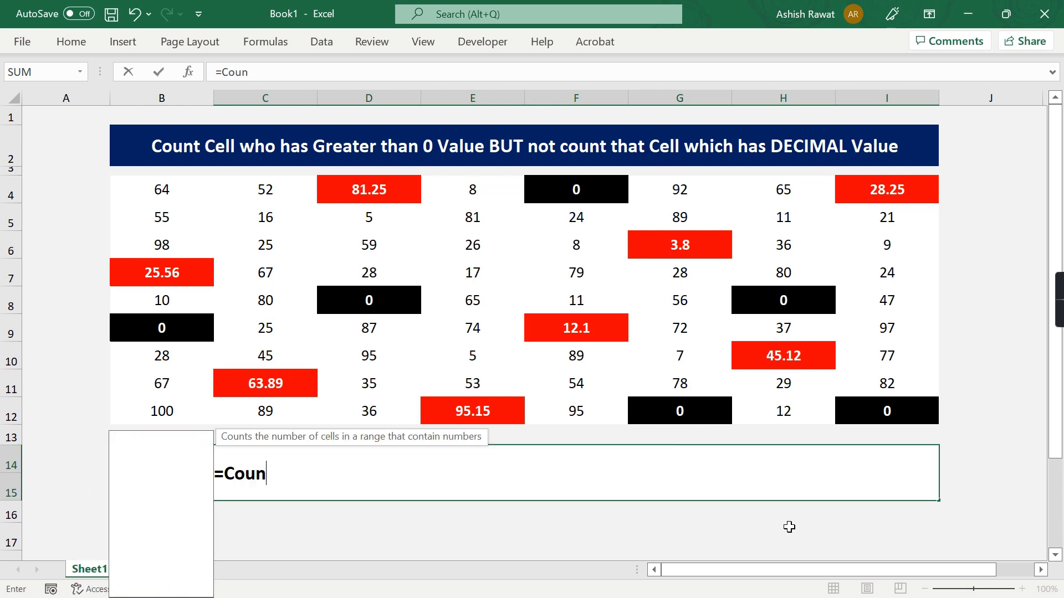
pyautogui.write('t')
pyautogui.press('Down')
pyautogui.press('Down')
pyautogui.press('Down')
pyautogui.press('Tab')
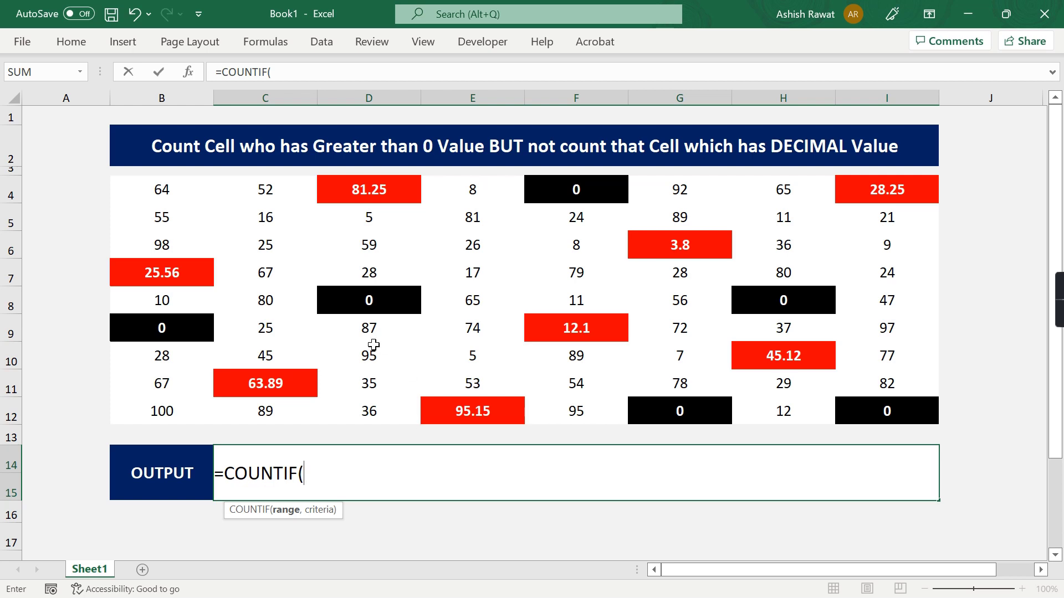
pyautogui.moveTo(148, 191)
pyautogui.mouseDown()
pyautogui.moveTo(849, 364)
pyautogui.moveTo(882, 408)
pyautogui.mouseUp()
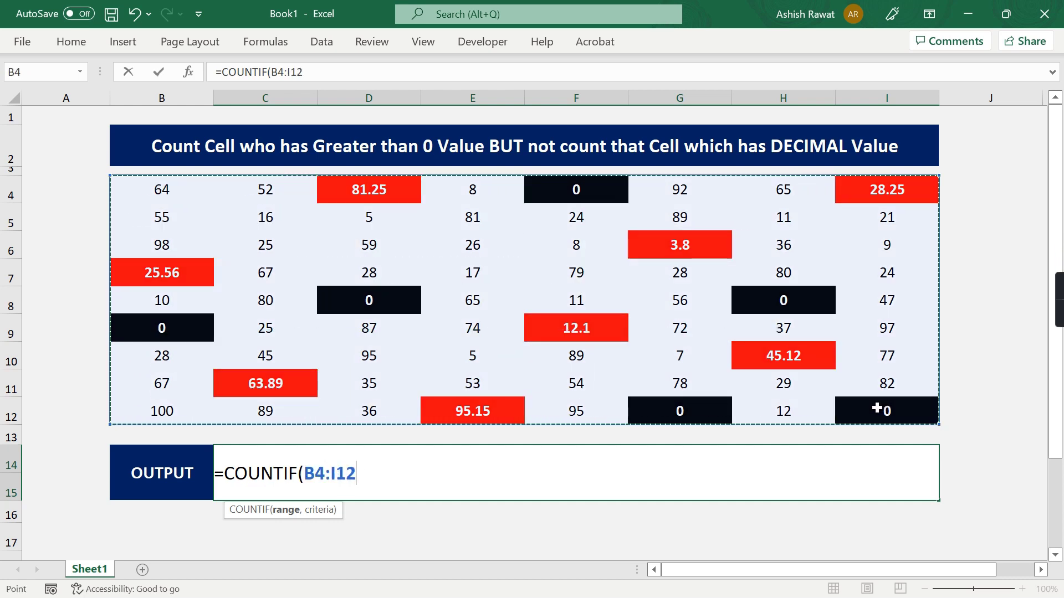
pyautogui.write(',')
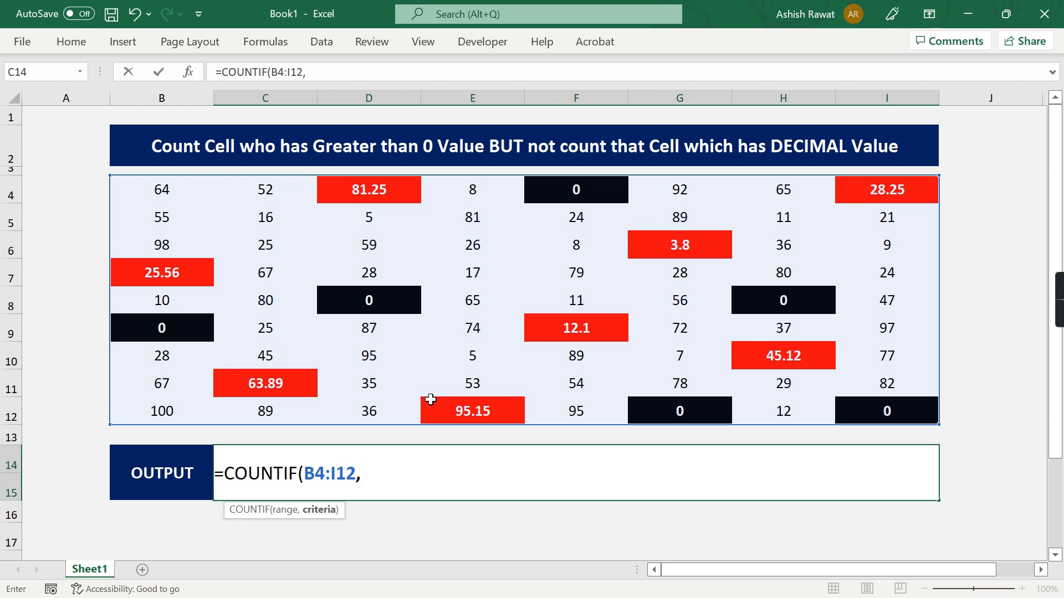
pyautogui.write('0')
pyautogui.write(')')
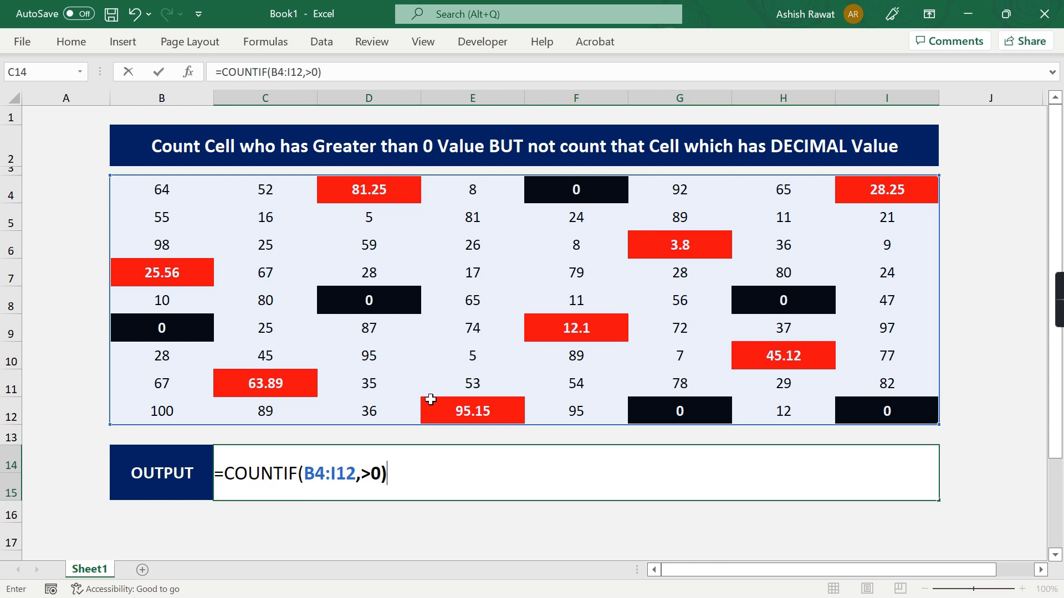
pyautogui.press('Return')
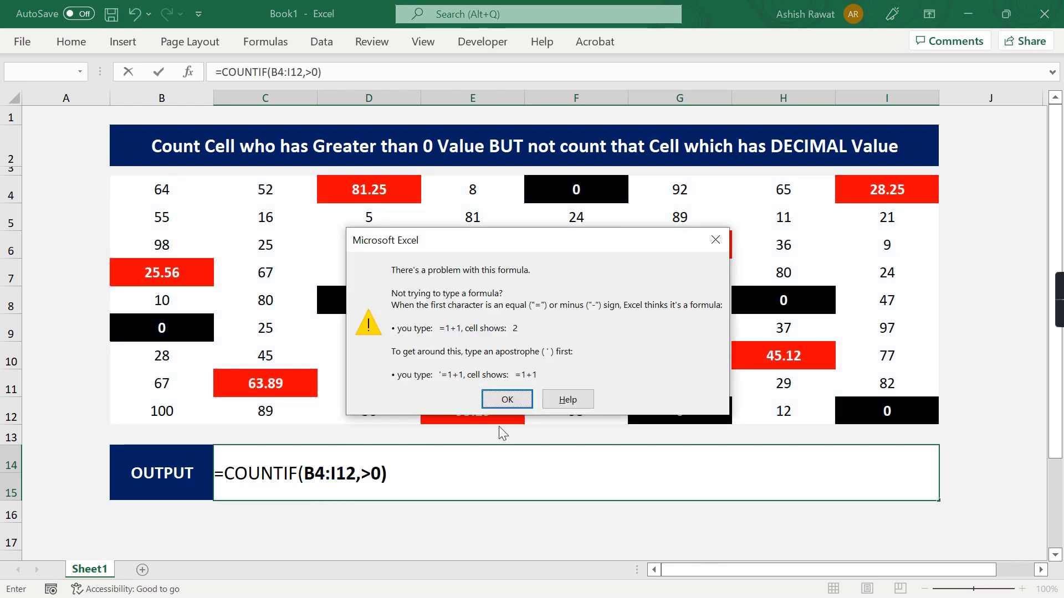
# - Dismiss the warning and wrap the > in the criteria in double quotes
pyautogui.click(507, 400)
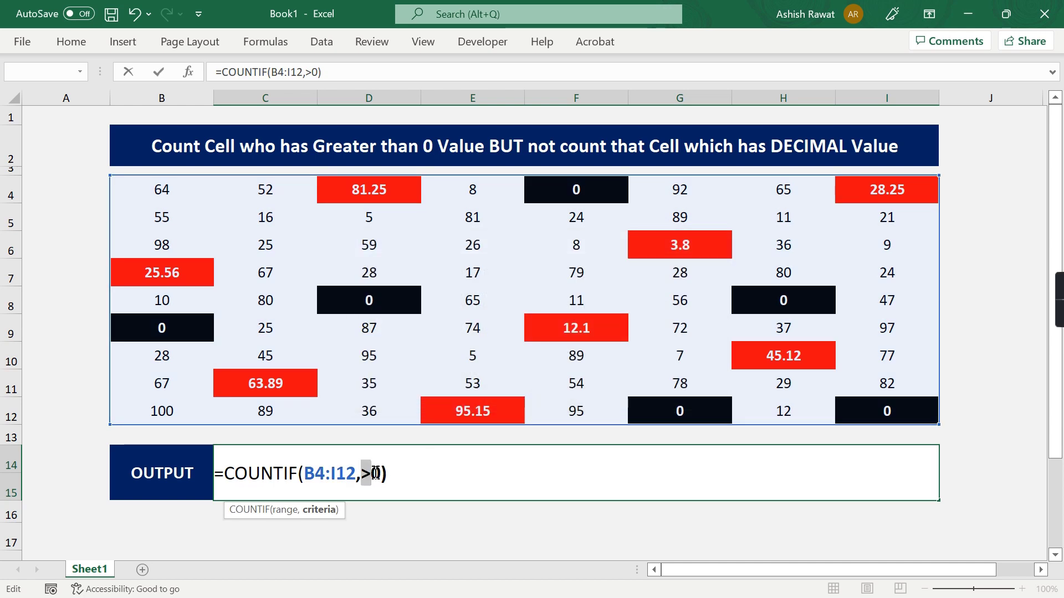
pyautogui.click(377, 473)
pyautogui.doubleClick(375, 473)
pyautogui.click(364, 477)
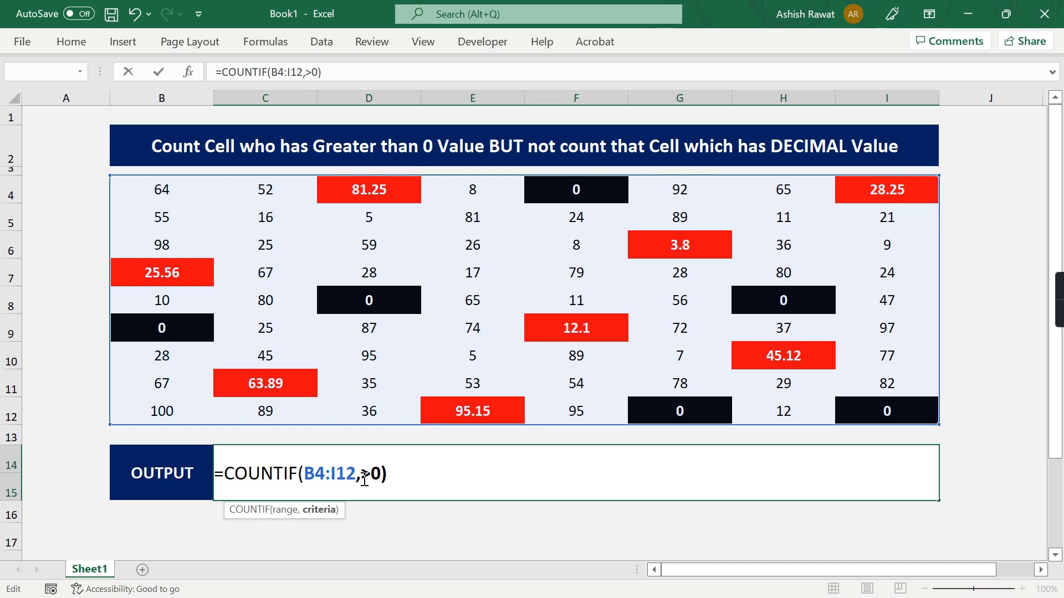
pyautogui.write('"')
pyautogui.press('Right')
pyautogui.write('"')
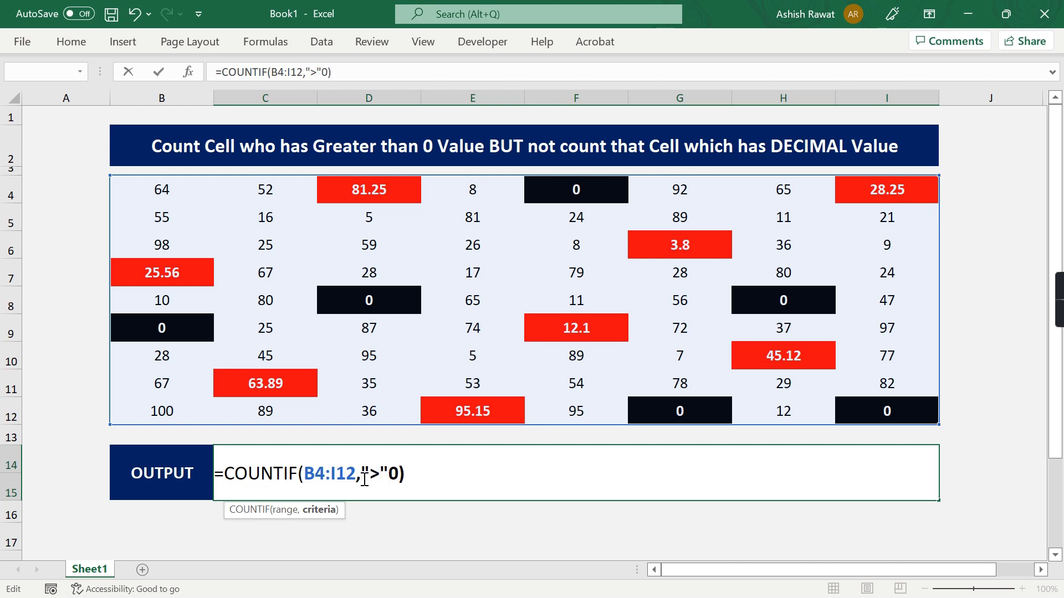
pyautogui.press('Return')
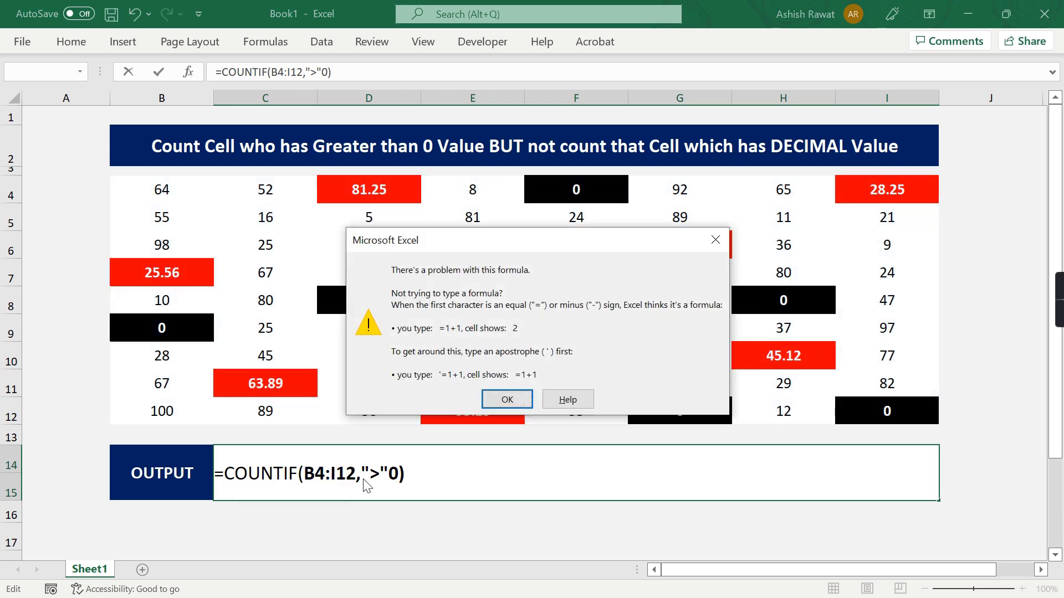
pyautogui.press('Return')
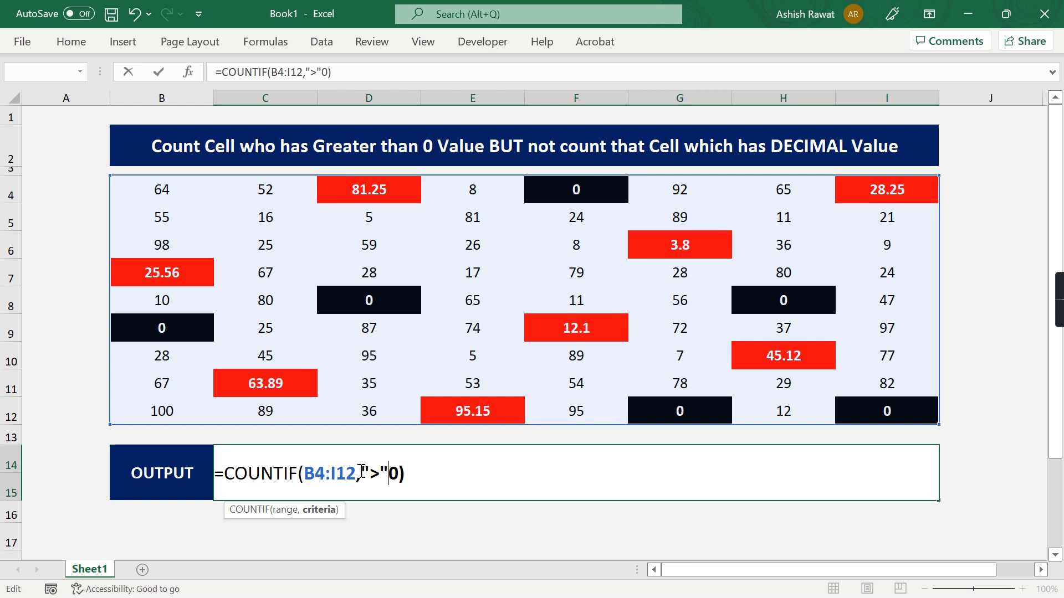
# - Insert & before 0 so the criteria reads ">"&0 and enter it, giving 66
pyautogui.moveTo(356, 473); pyautogui.dragTo(390, 471)
pyautogui.click(393, 475)
pyautogui.write('&')
pyautogui.click(423, 475)
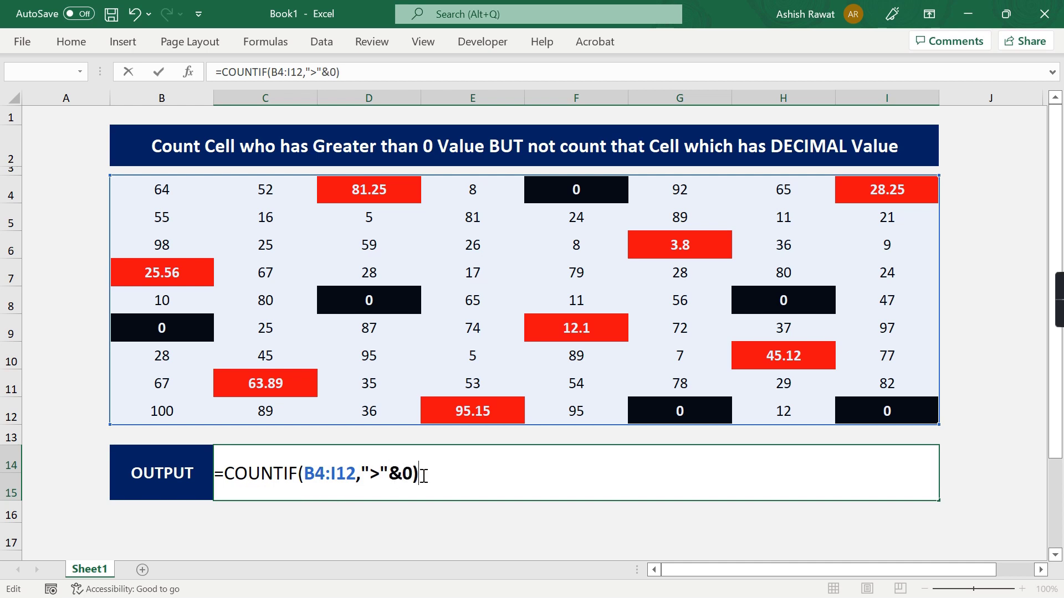
pyautogui.hotkey('ctrl', 'Return')
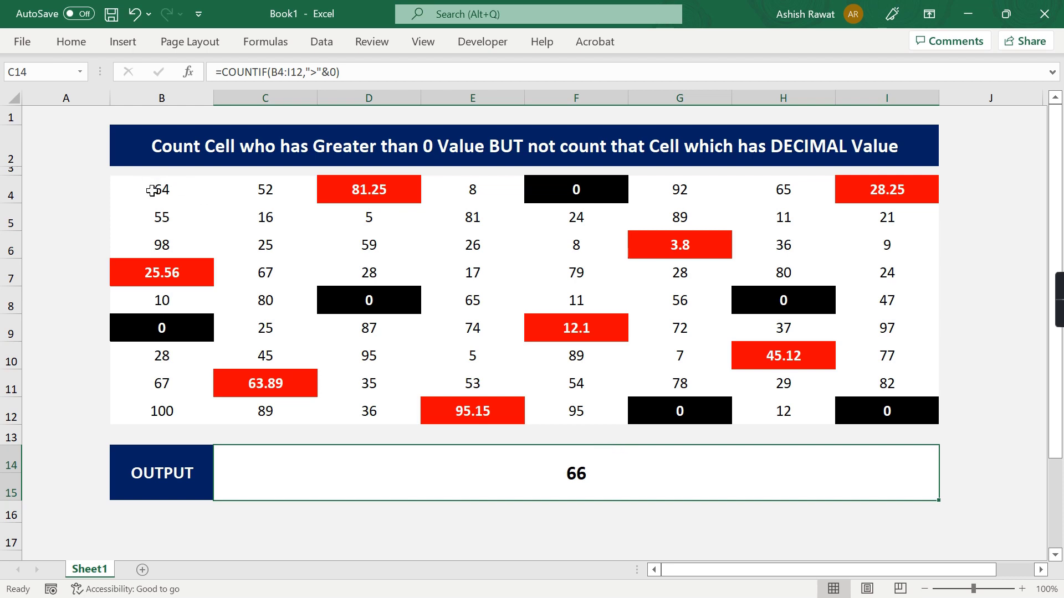
# - Reselect the grid, then check the OUTPUT formula and the decimals 25.56 and 95.15
pyautogui.moveTo(157, 192)
pyautogui.mouseDown()
pyautogui.moveTo(870, 398)
pyautogui.moveTo(866, 411)
pyautogui.mouseUp()
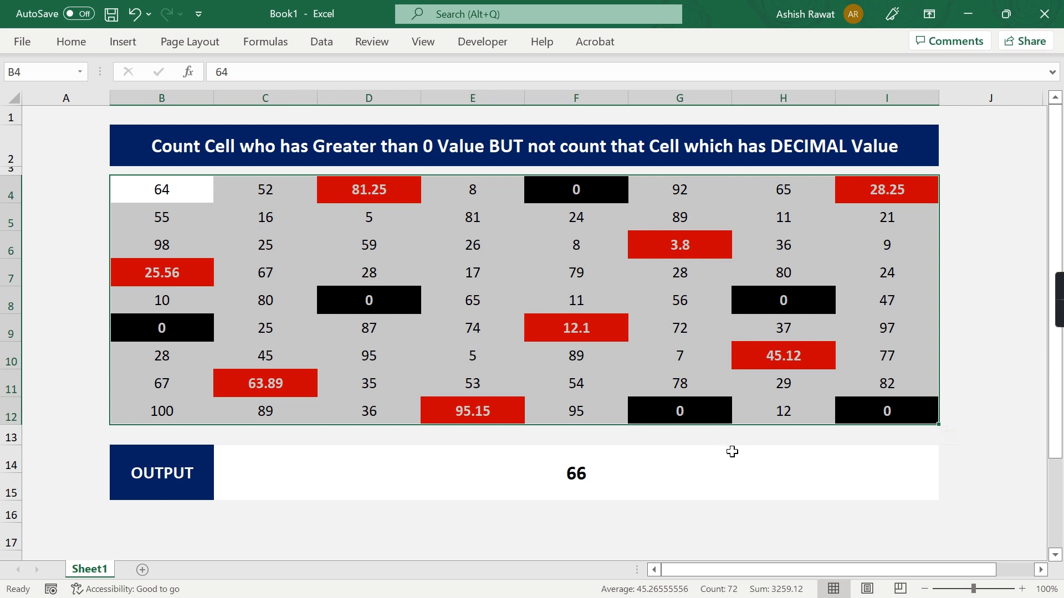
pyautogui.click(638, 480)
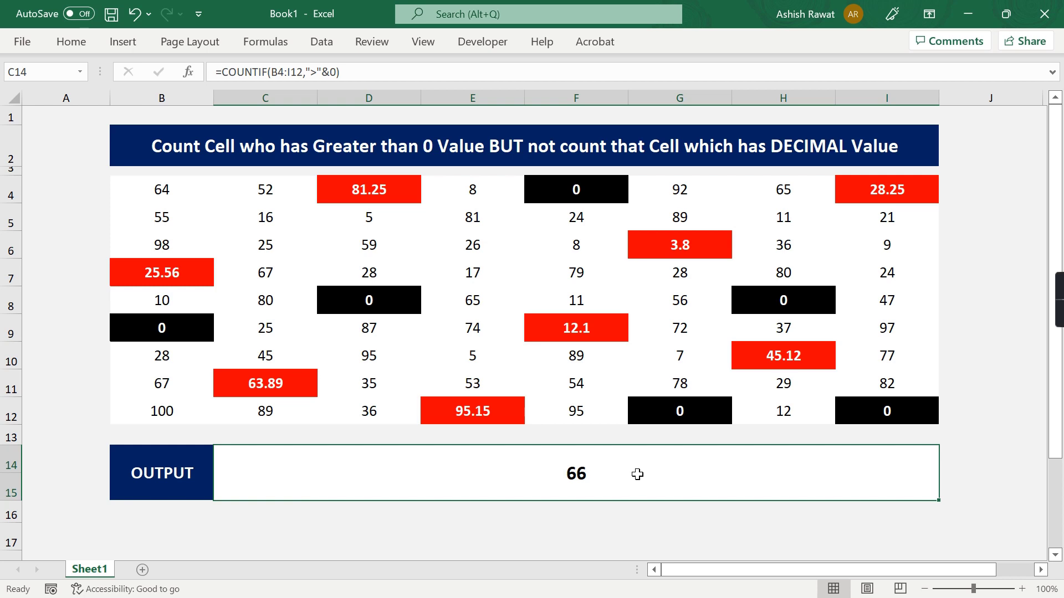
pyautogui.click(162, 272)
pyautogui.click(435, 407)
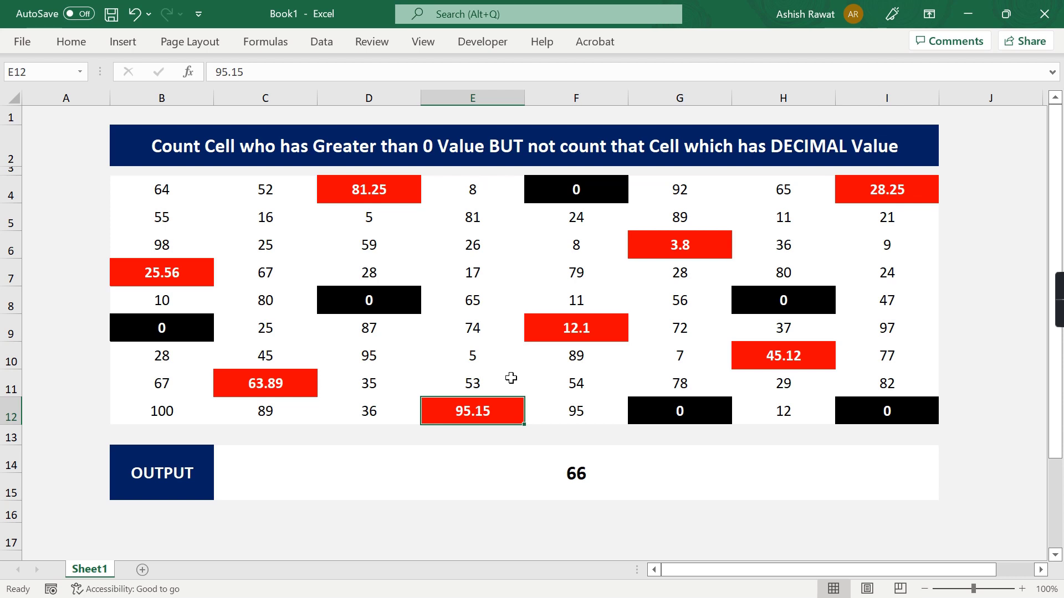
# - Delete the COUNTIF formula from C14, then reselect B4:I12 and return to C14
pyautogui.click(574, 483)
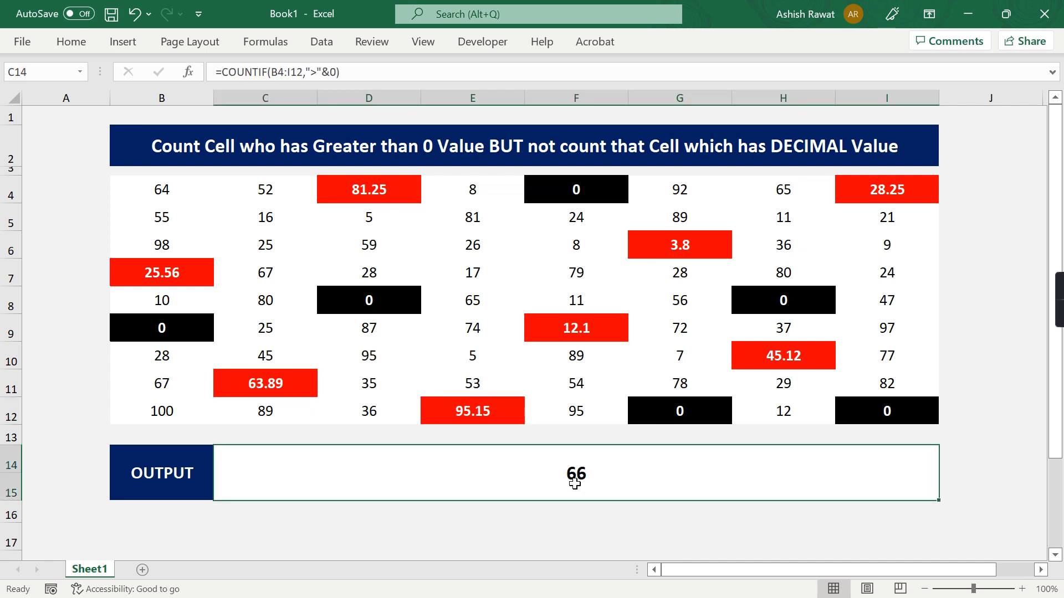
pyautogui.press('Delete')
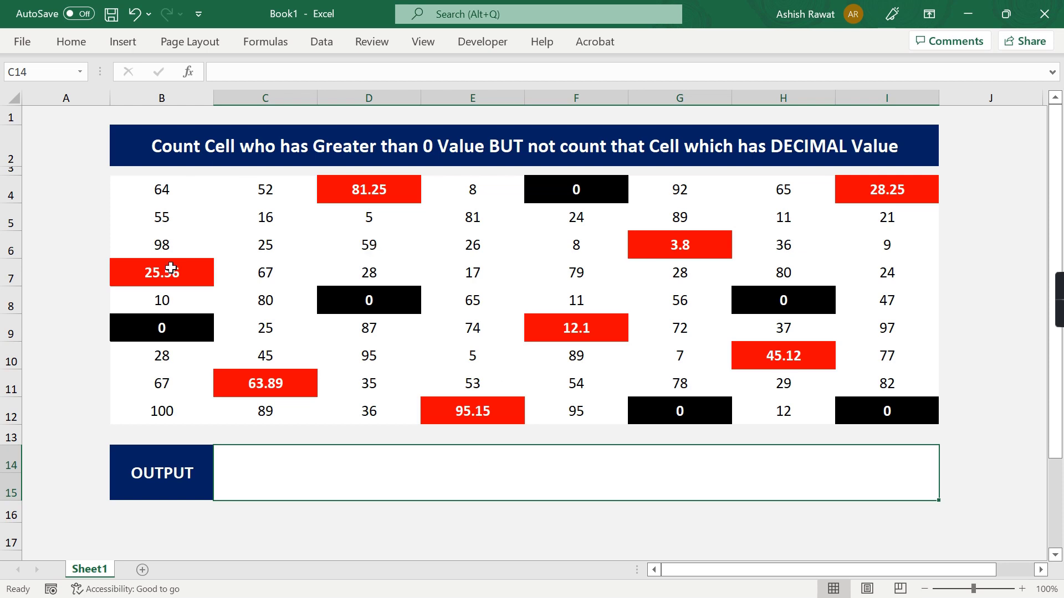
pyautogui.moveTo(149, 190); pyautogui.dragTo(852, 414)
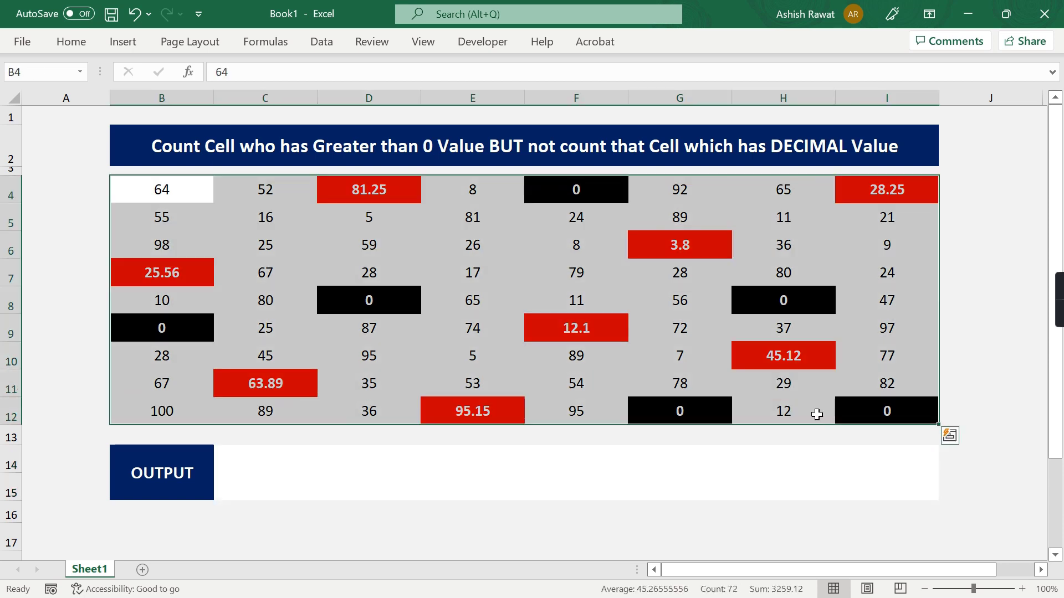
pyautogui.click(784, 460)
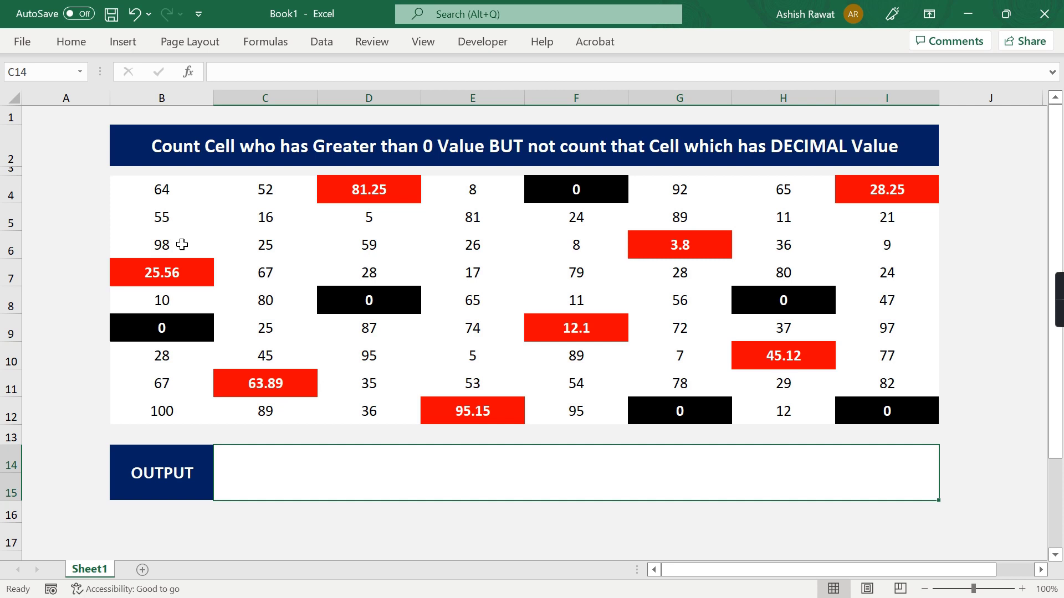
pyautogui.write('=mo')
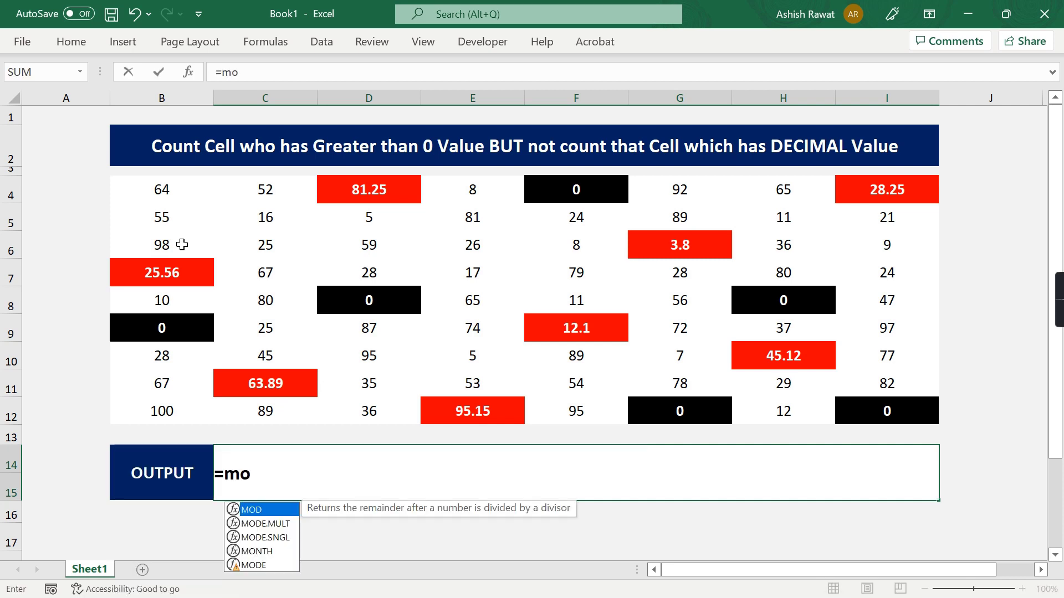
pyautogui.write('d')
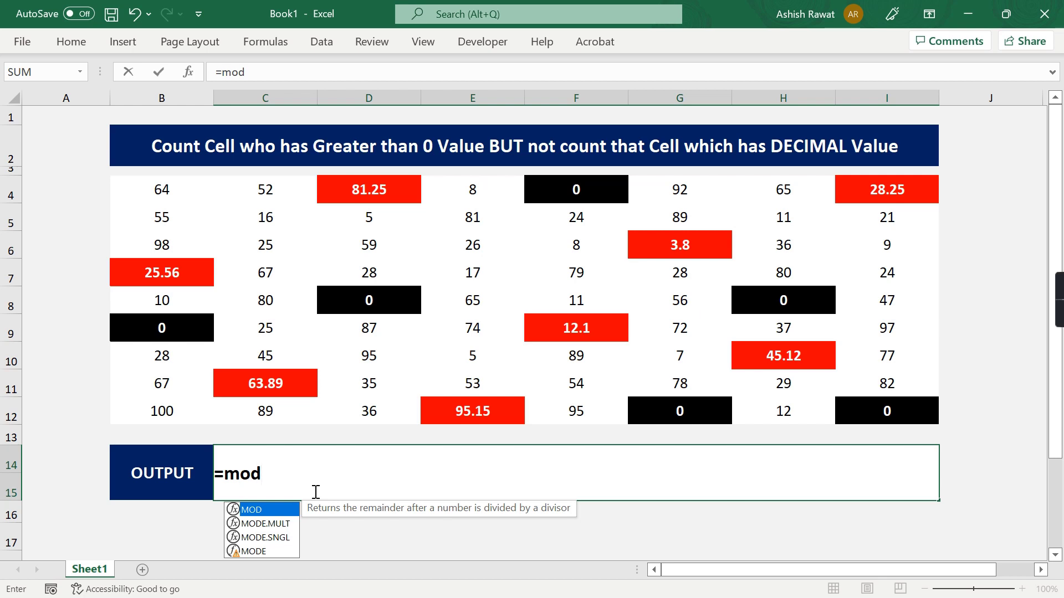
pyautogui.write('(')
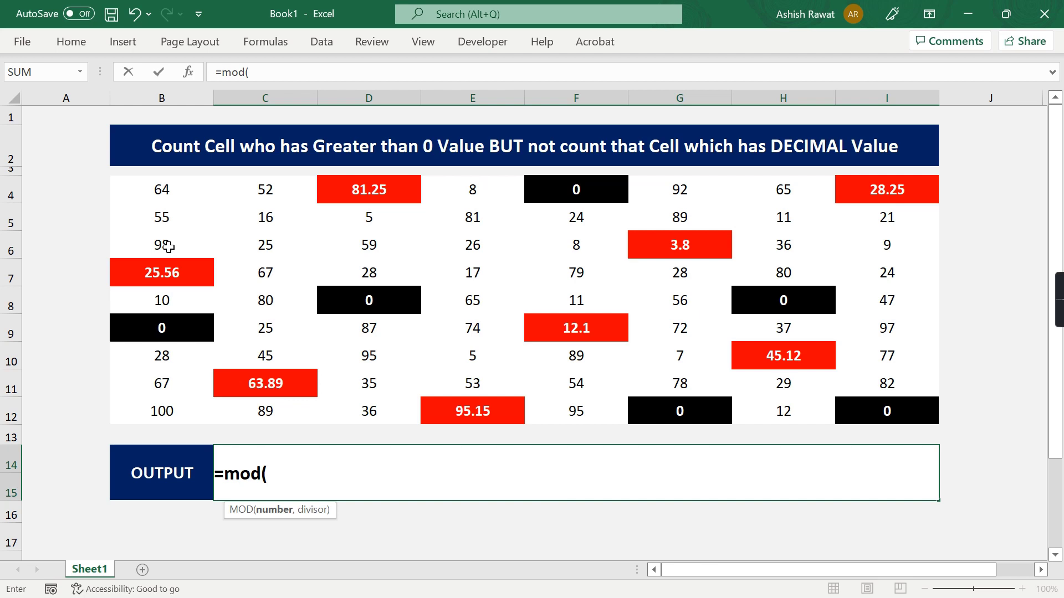
pyautogui.click(168, 247)
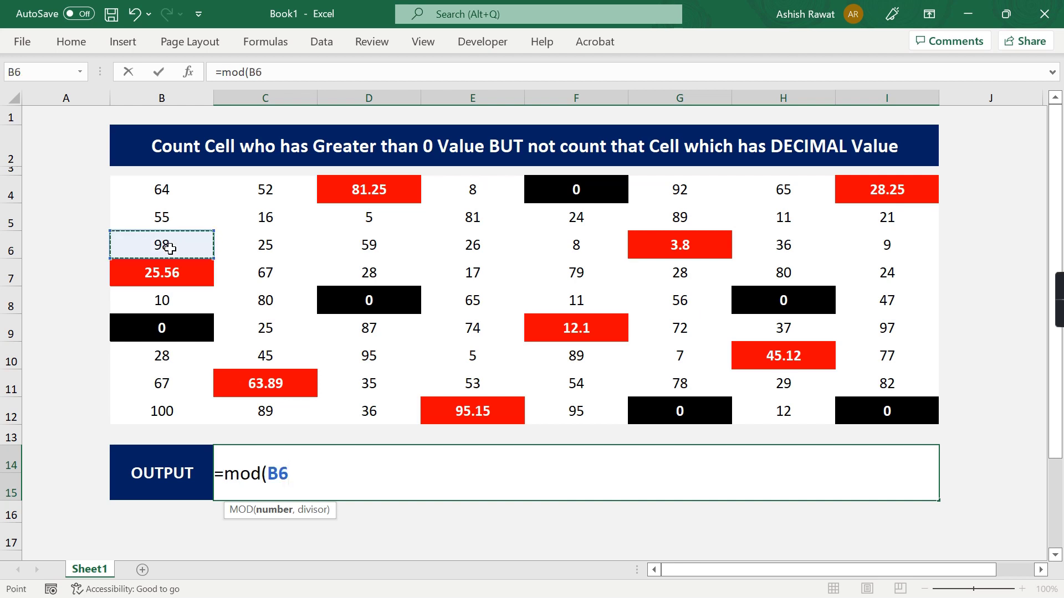
pyautogui.write(',1')
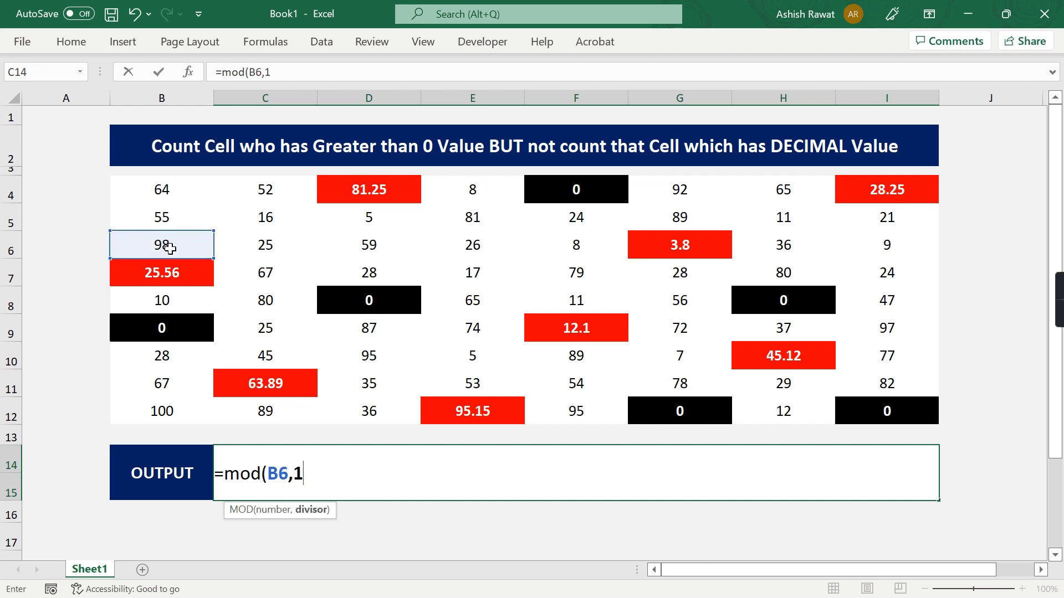
pyautogui.write(')')
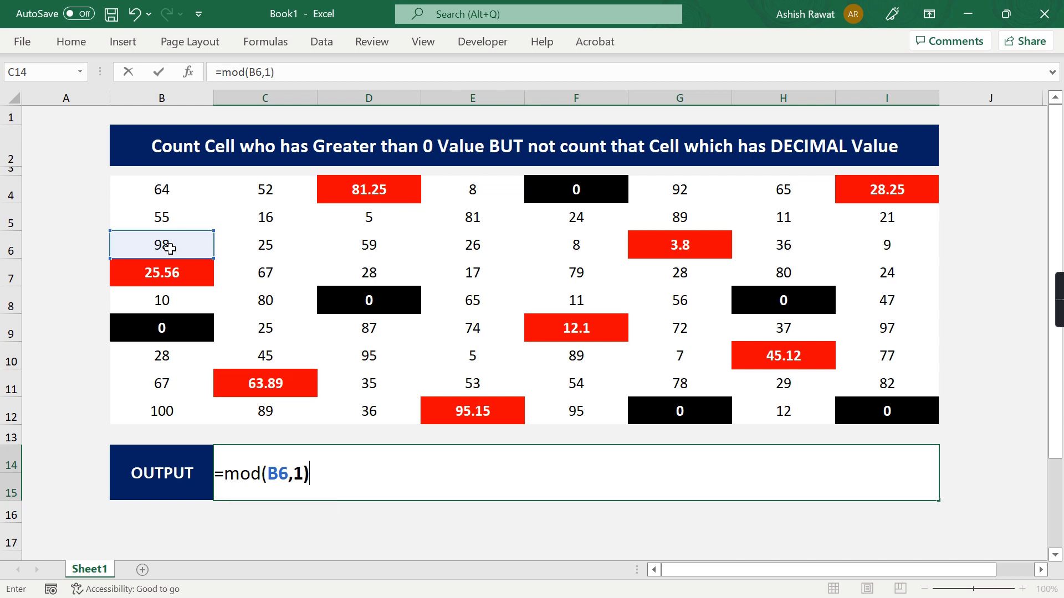
pyautogui.press('Return')
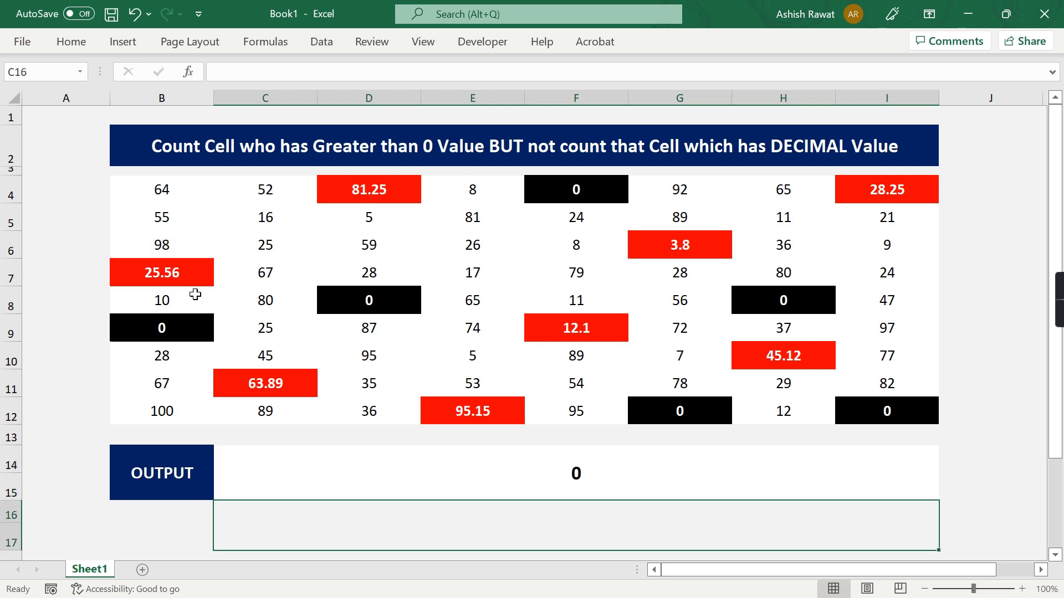
pyautogui.click(173, 249)
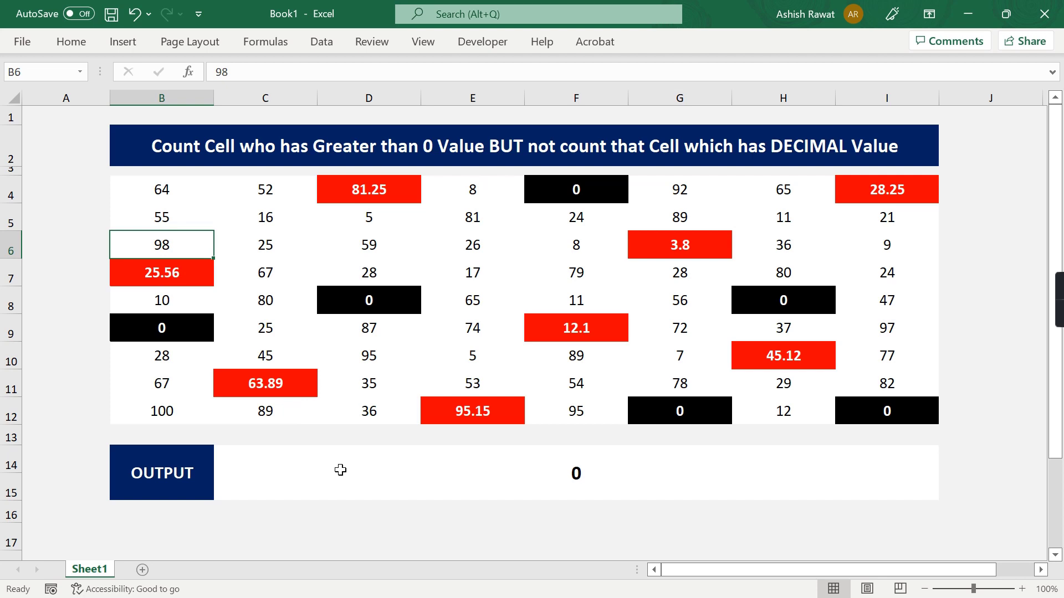
pyautogui.click(360, 525)
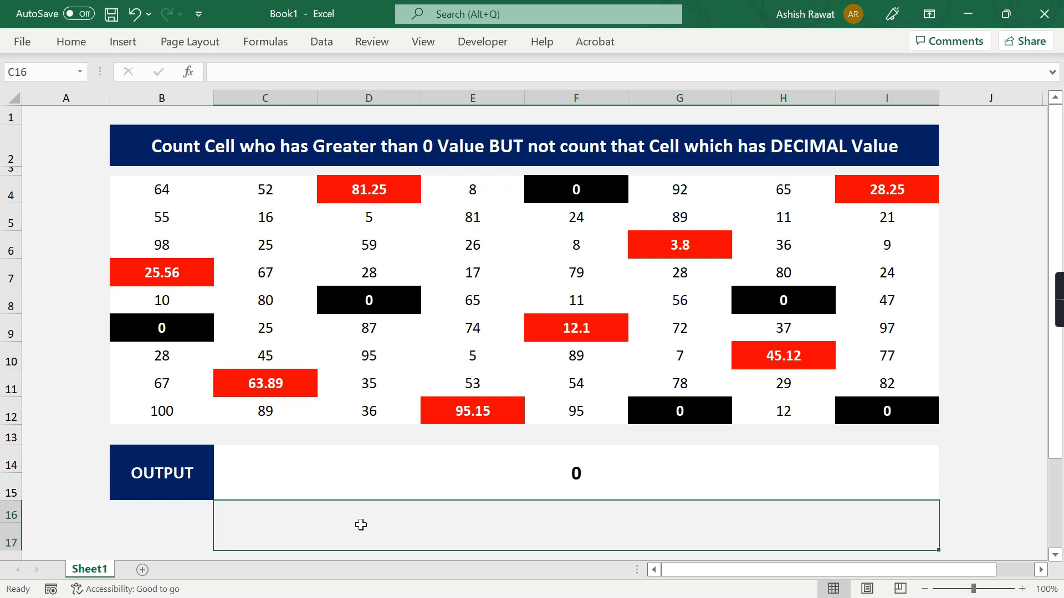
pyautogui.write('=')
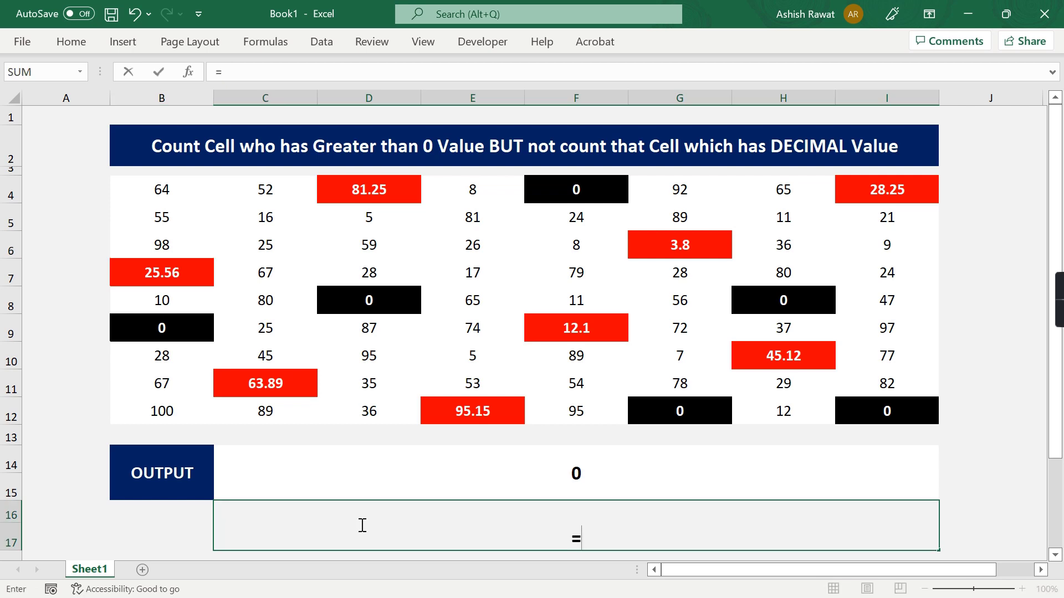
pyautogui.write('mo')
pyautogui.press('Tab')
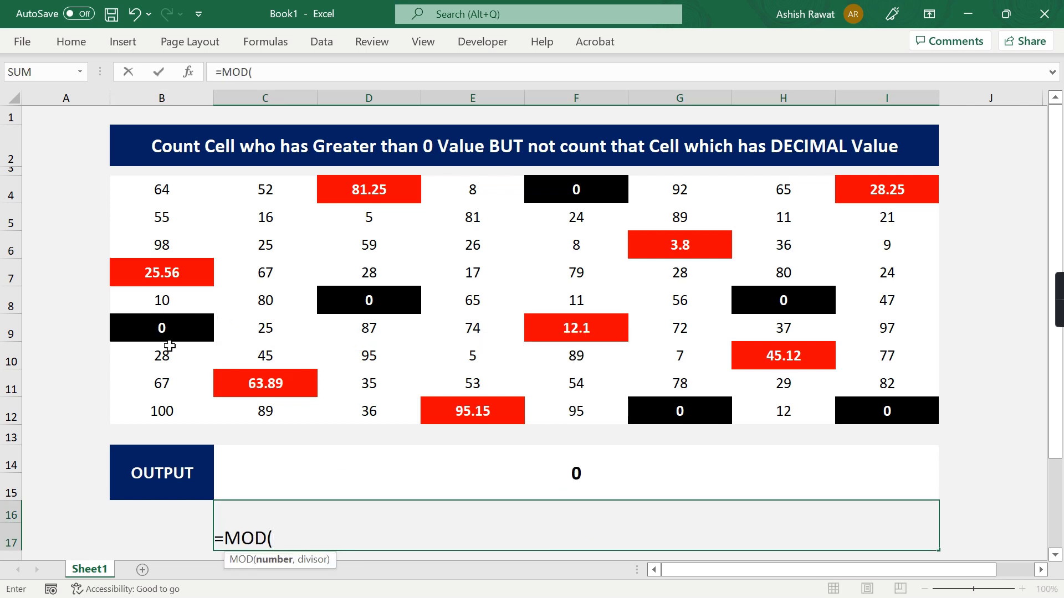
pyautogui.click(278, 386)
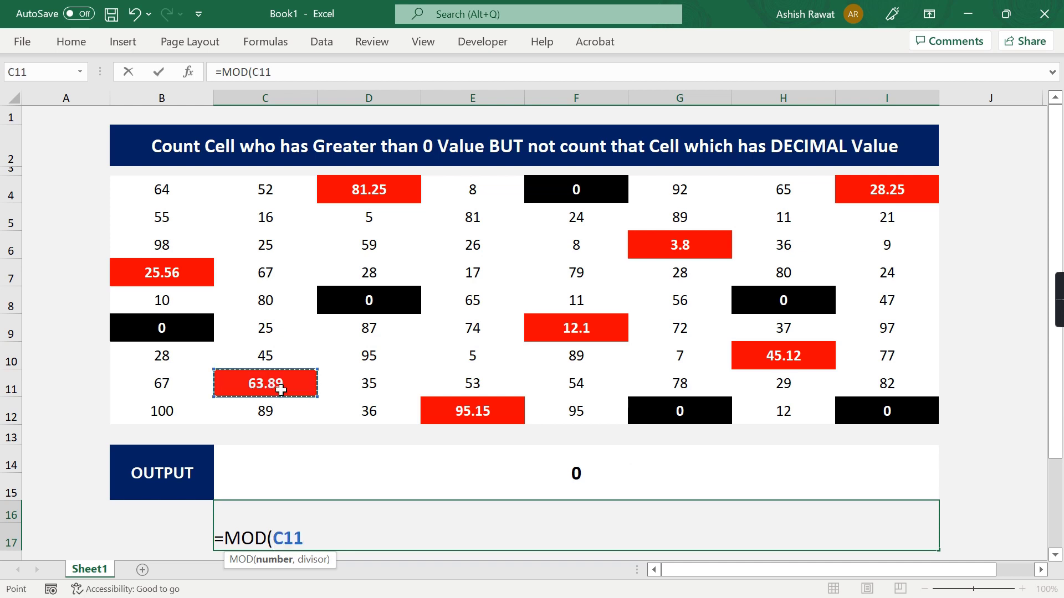
pyautogui.write(',1')
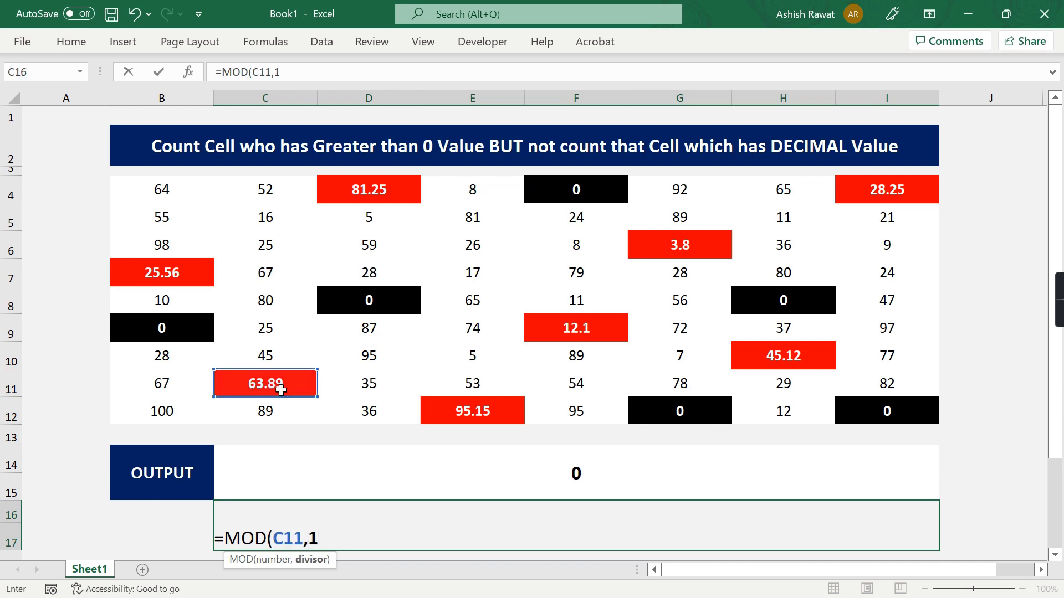
pyautogui.write(')')
pyautogui.press('Tab')
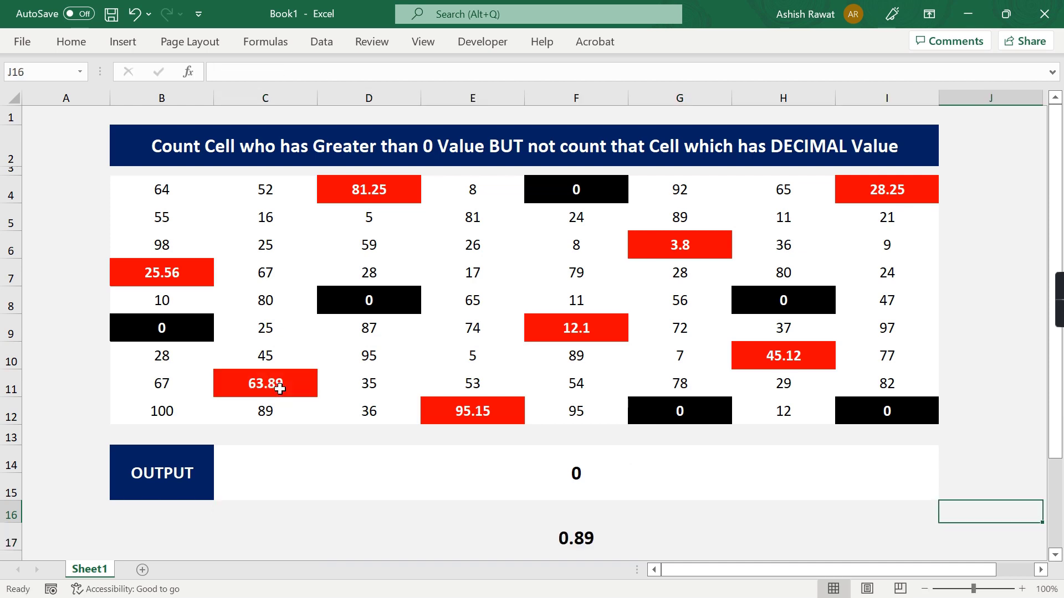
pyautogui.moveTo(504, 536); pyautogui.dragTo(505, 487)
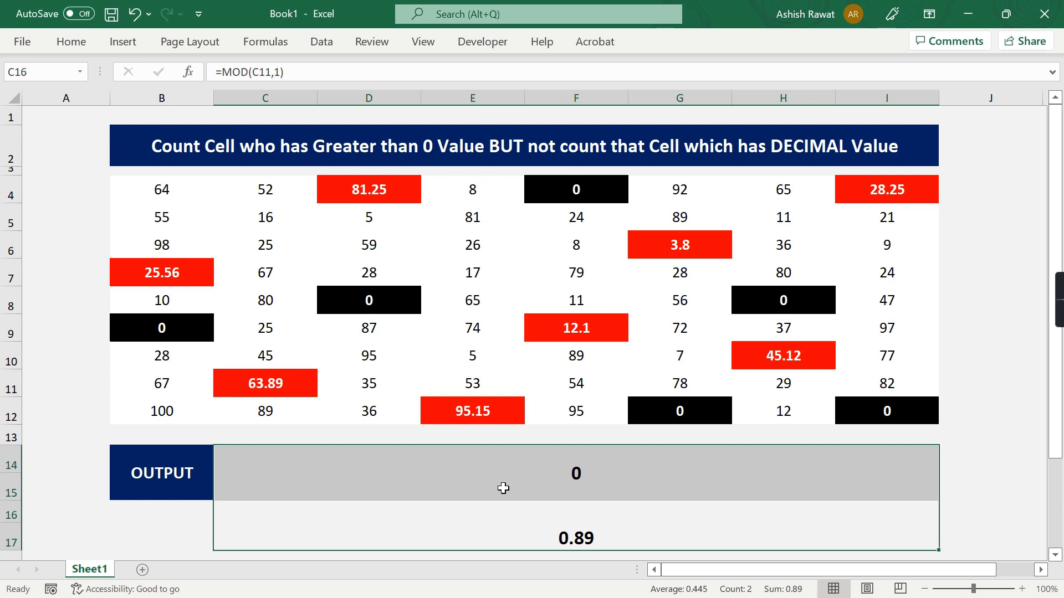
pyautogui.click(618, 497)
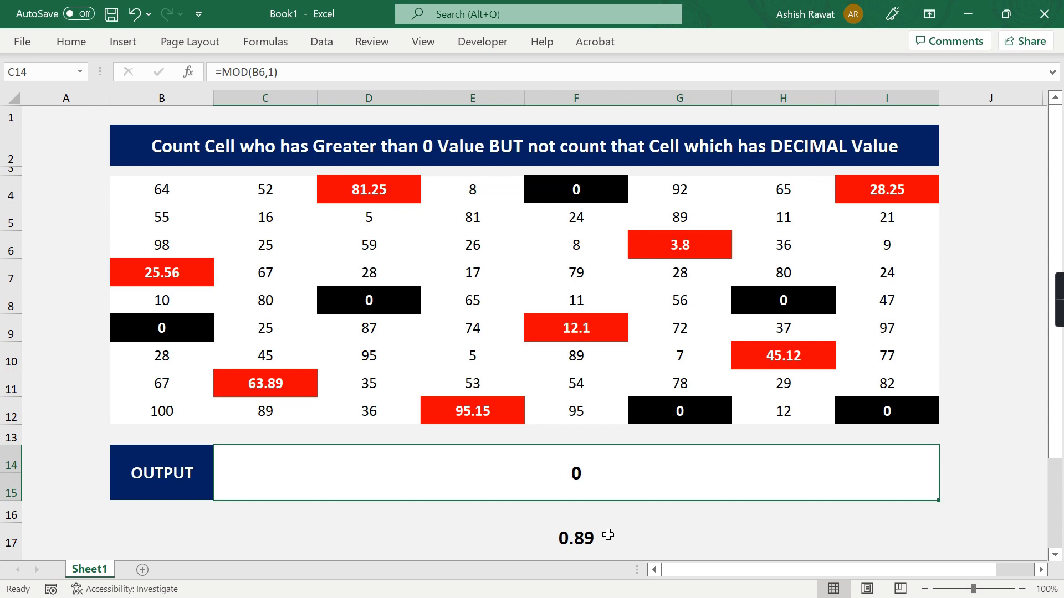
# - Undo the MOD test formulas and enter =MOD(B4:I12,1) in C14
pyautogui.hotkey('ctrl', 'z')
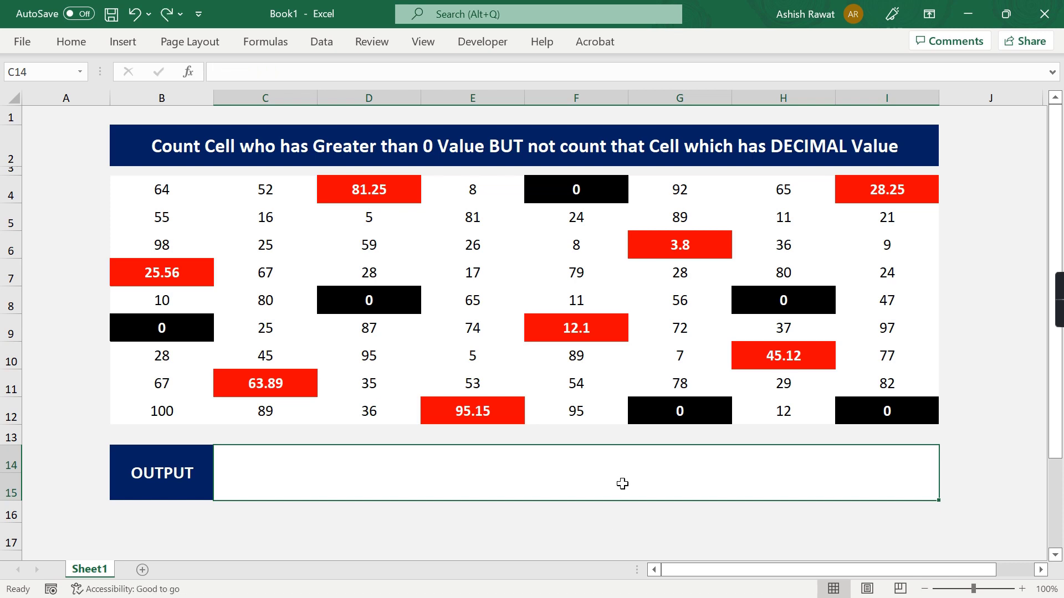
pyautogui.write('=')
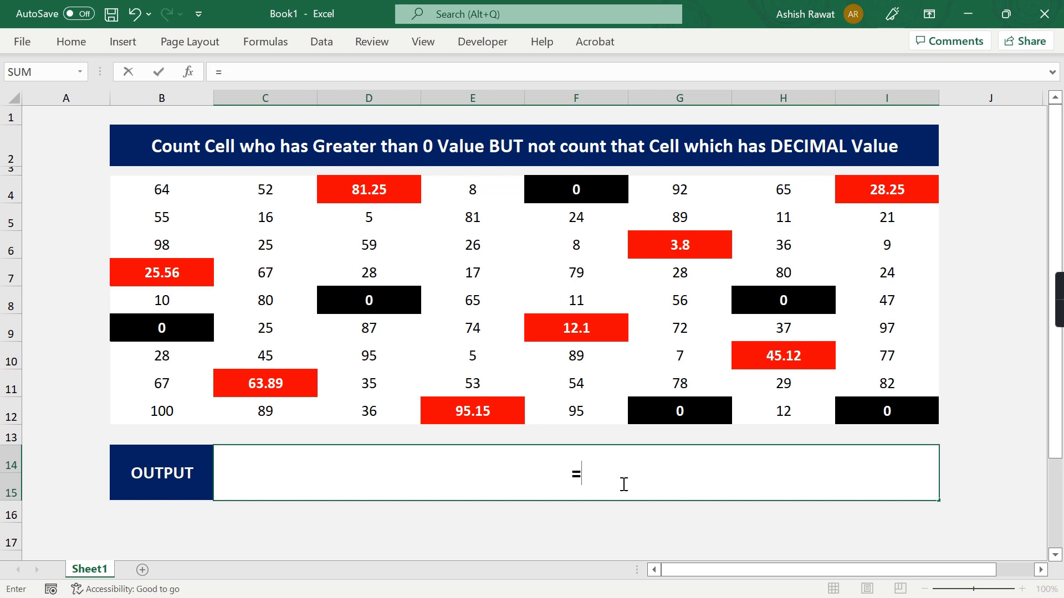
pyautogui.write('MOD(')
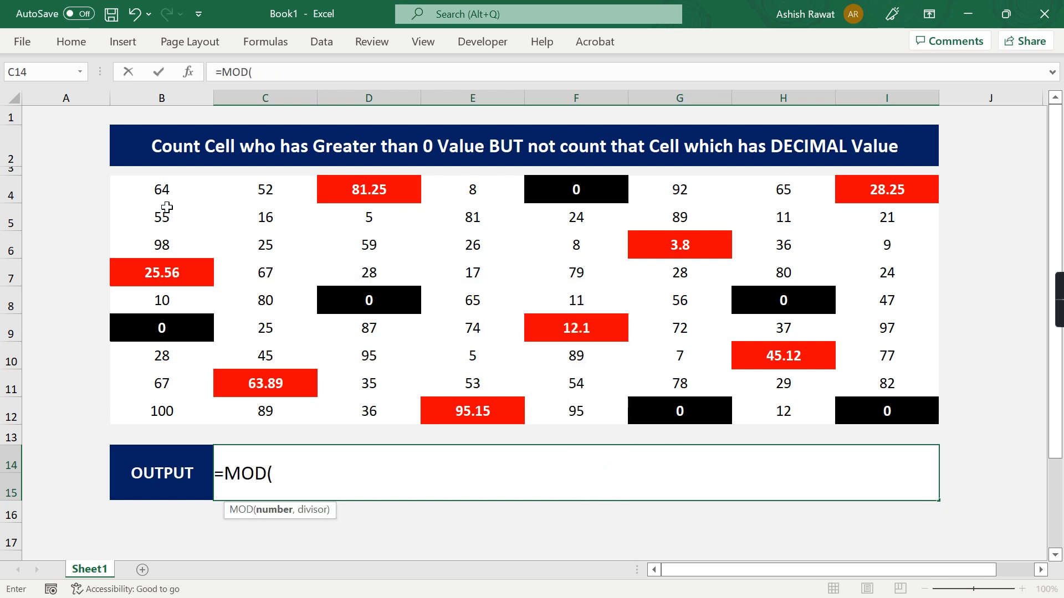
pyautogui.moveTo(164, 189); pyautogui.dragTo(885, 409)
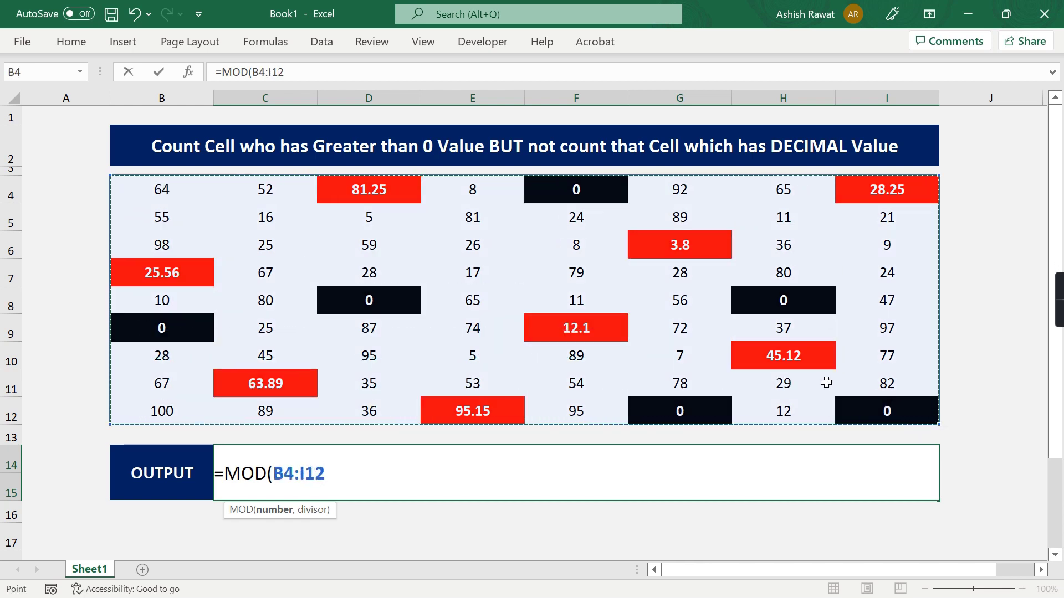
pyautogui.write(',1')
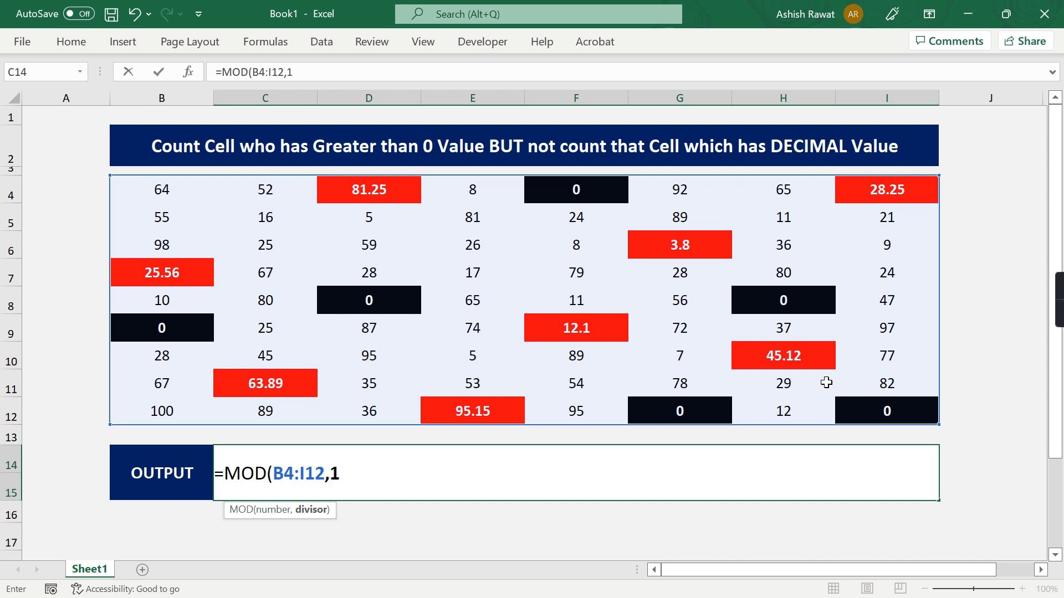
pyautogui.write(')')
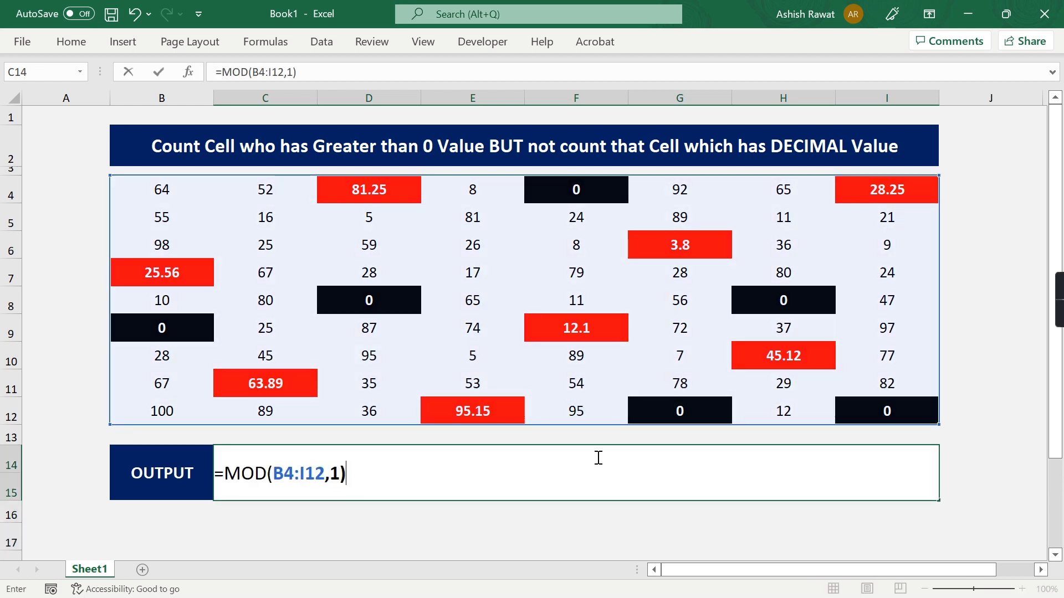
# - Wrap the MOD expression in IF with >0,1 to form =IF(MOD(B4:I12,1)>0,1)
pyautogui.click(226, 475)
pyautogui.write('I')
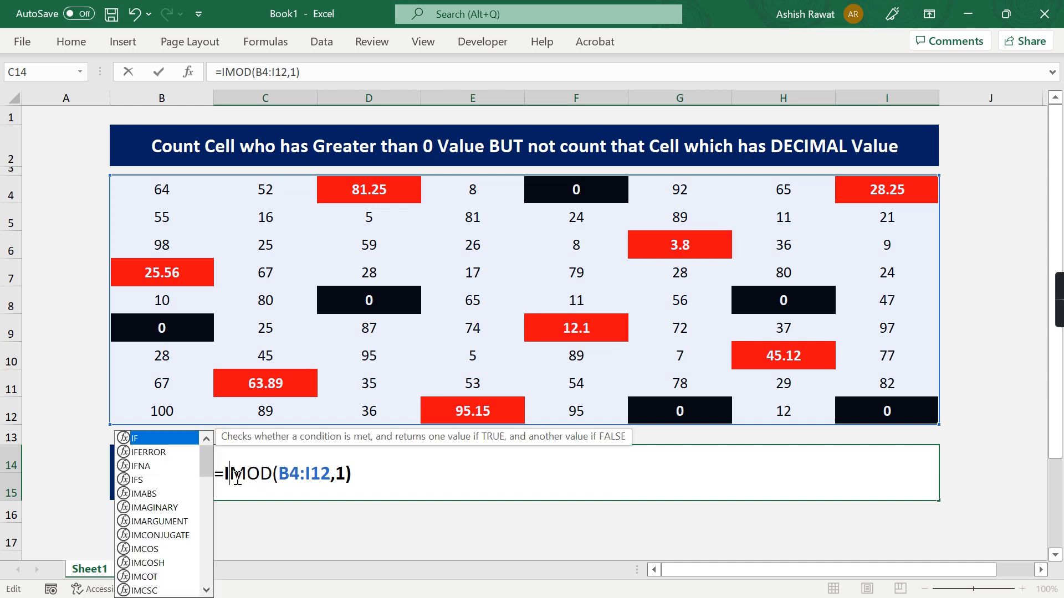
pyautogui.write('F(')
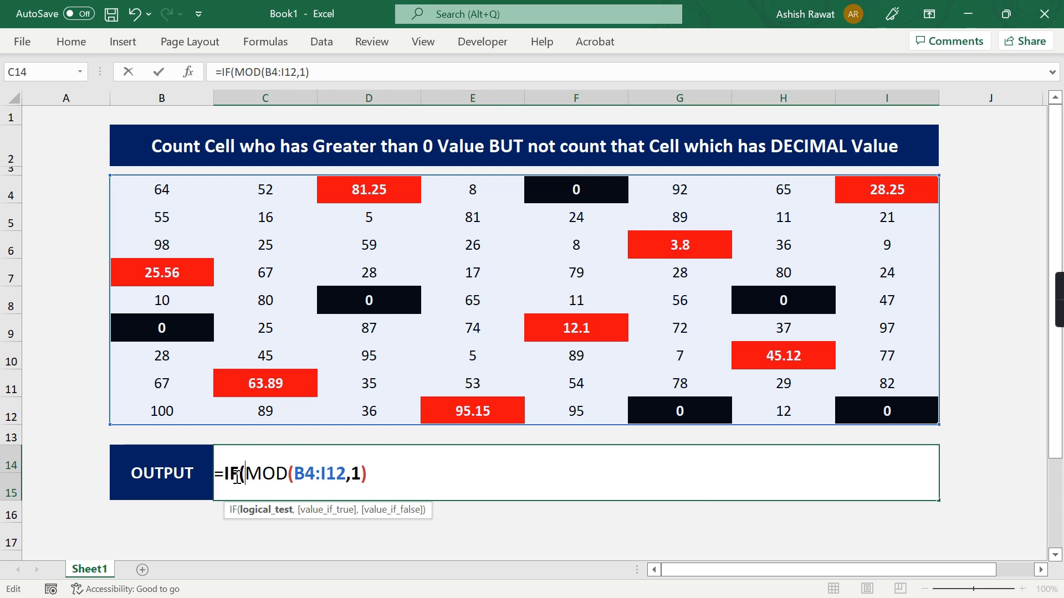
pyautogui.moveTo(244, 474); pyautogui.dragTo(376, 479)
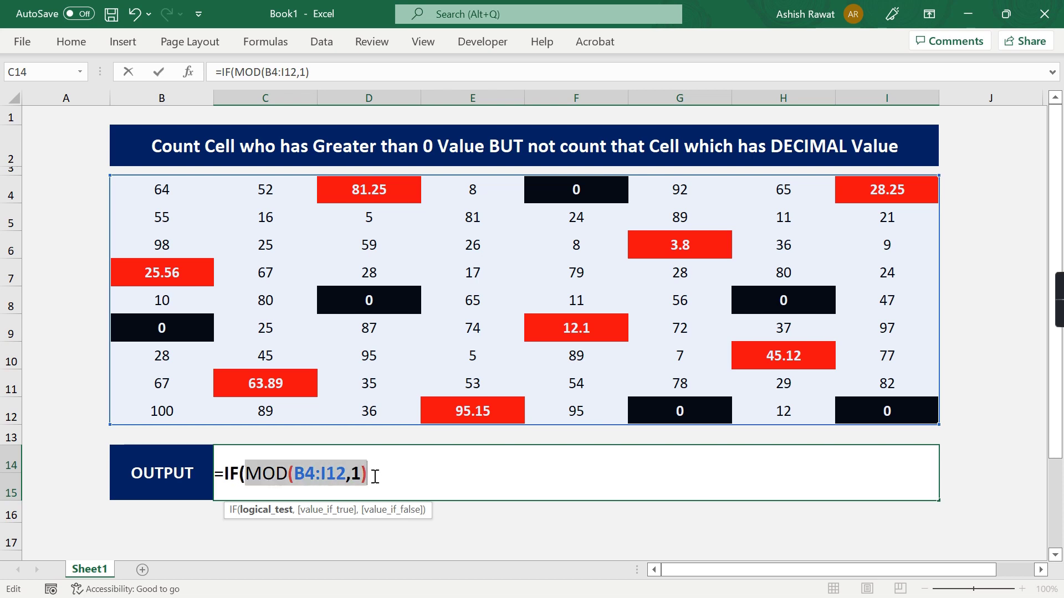
pyautogui.click(376, 480)
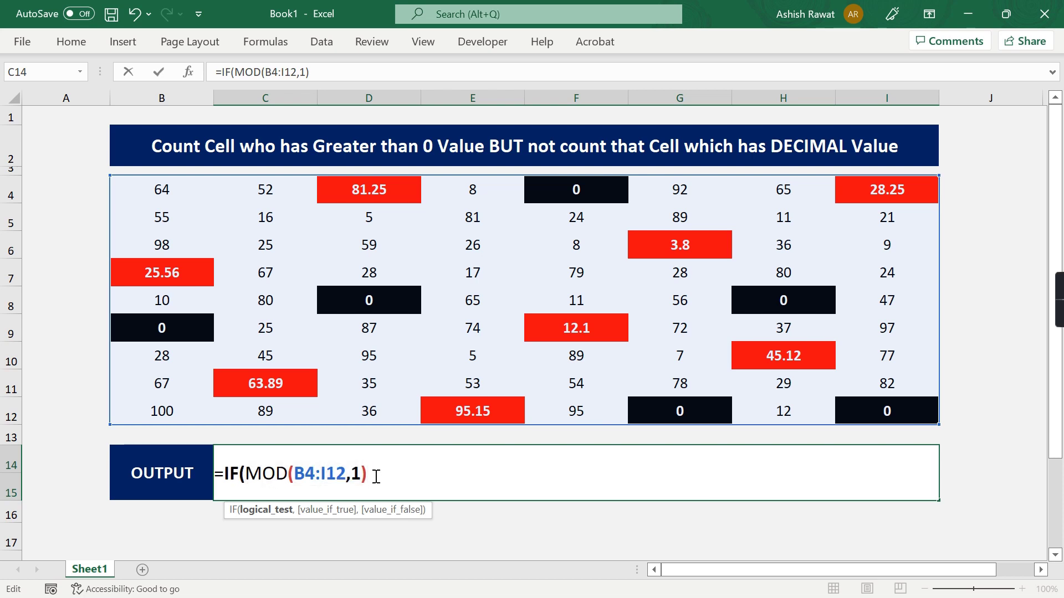
pyautogui.write('>')
pyautogui.write('0')
pyautogui.write(',')
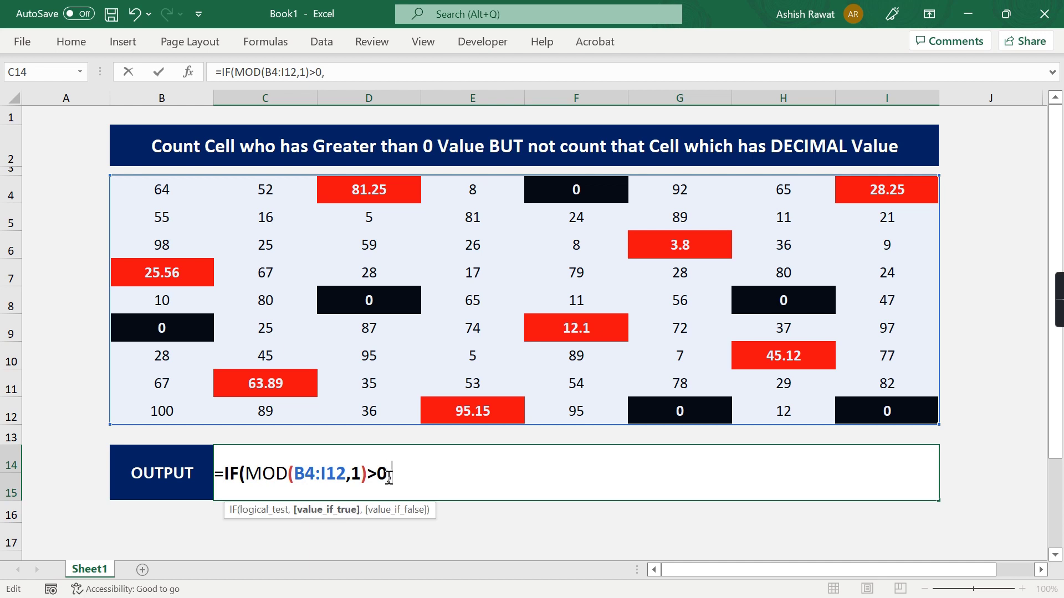
pyautogui.write('1')
pyautogui.write(')')
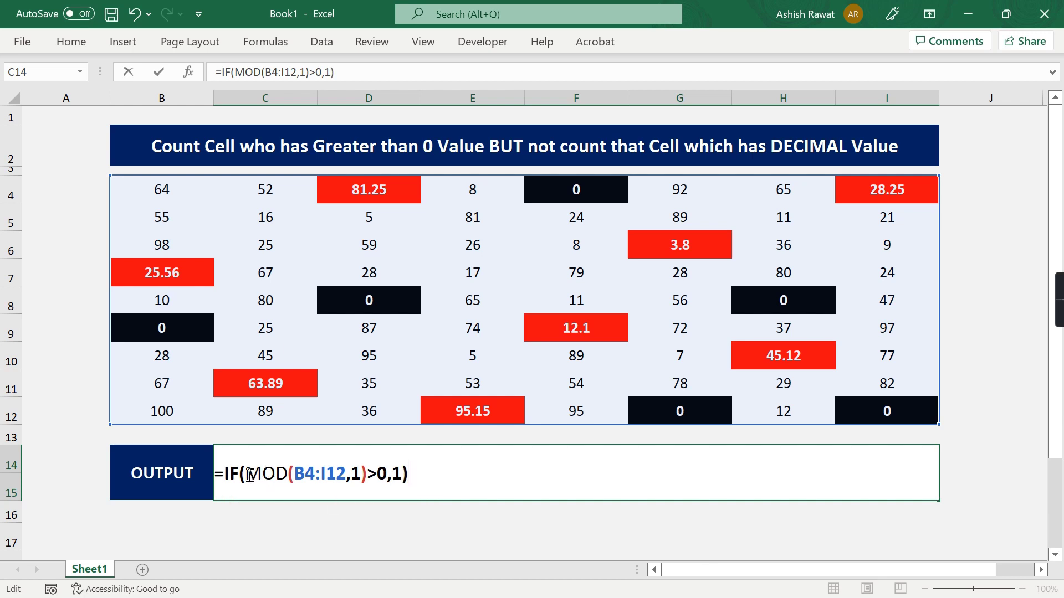
# - Highlight the MOD(B4:I12,1) and >0 parts of the formula to explain them
pyautogui.moveTo(249, 475); pyautogui.dragTo(366, 476)
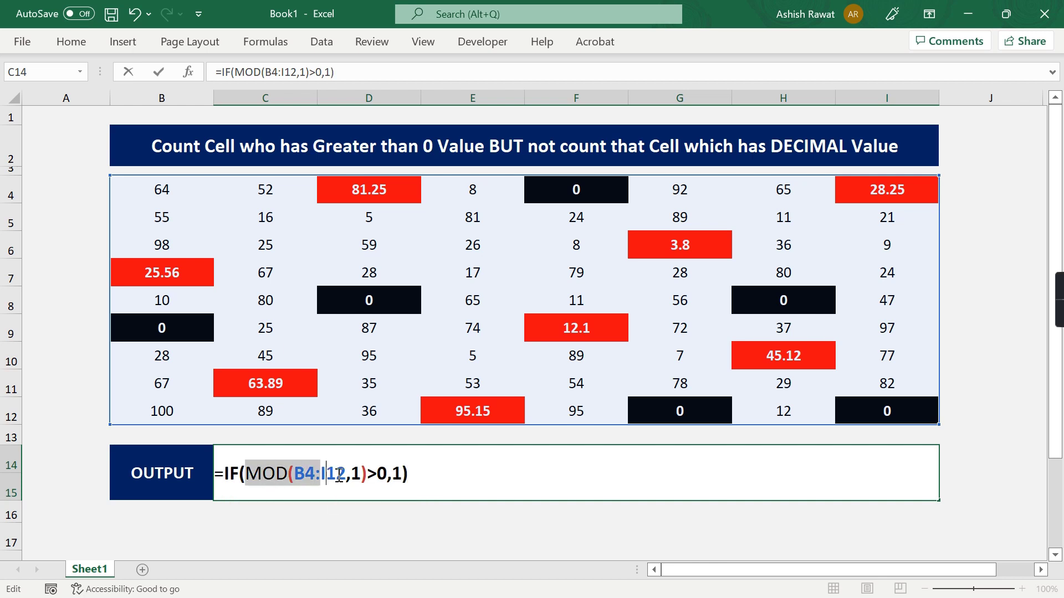
pyautogui.click(370, 475)
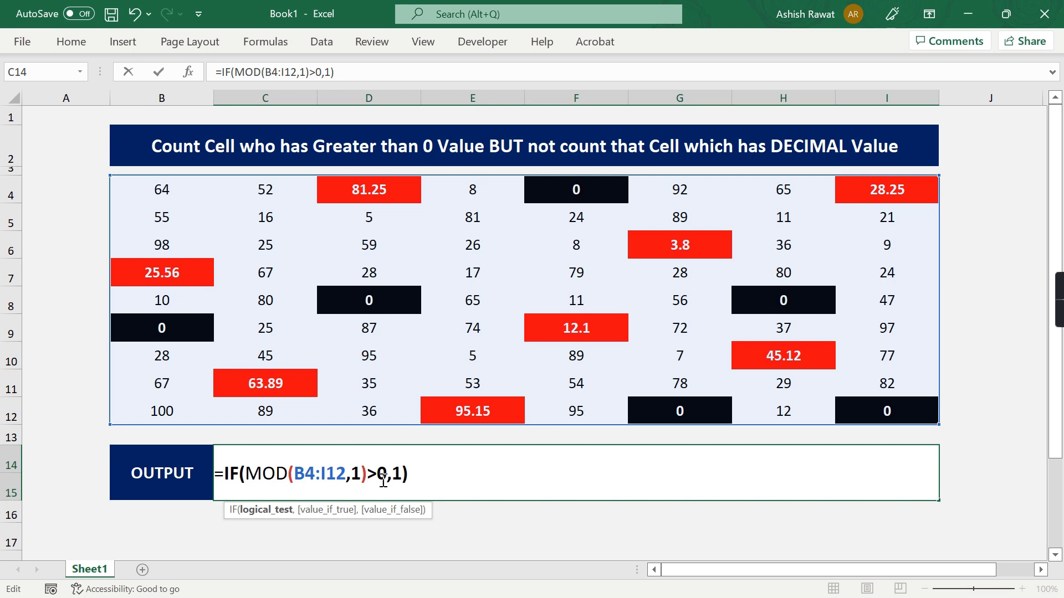
pyautogui.moveTo(387, 480)
pyautogui.mouseDown()
pyautogui.moveTo(367, 480)
pyautogui.moveTo(401, 480)
pyautogui.mouseUp()
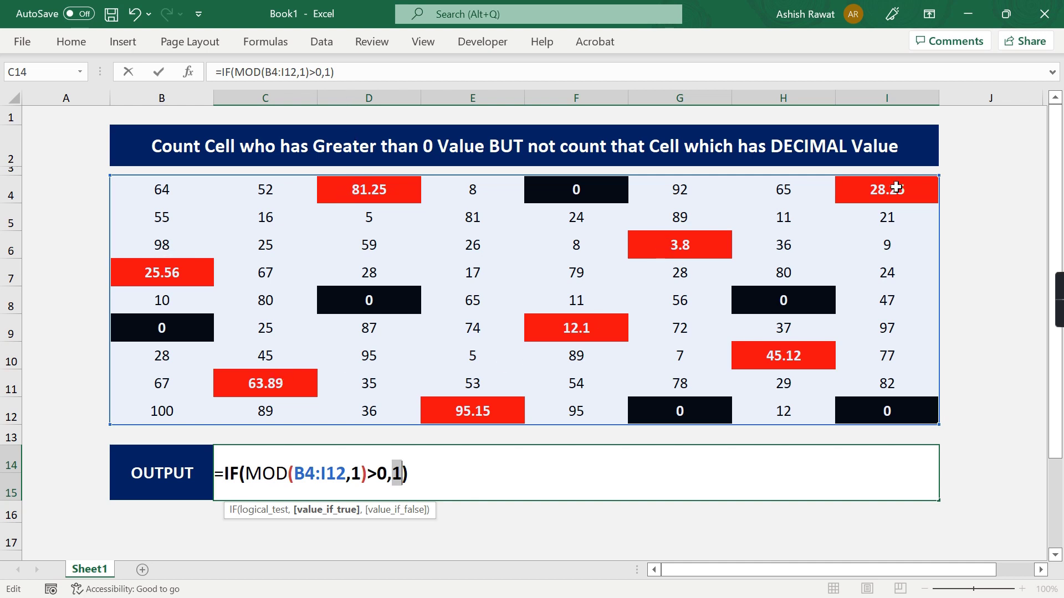
# - Add Count( before IF and a closing bracket, giving =COUNT(IF(MOD(B4:I12,1)>0,1)) = 8
pyautogui.click(483, 468)
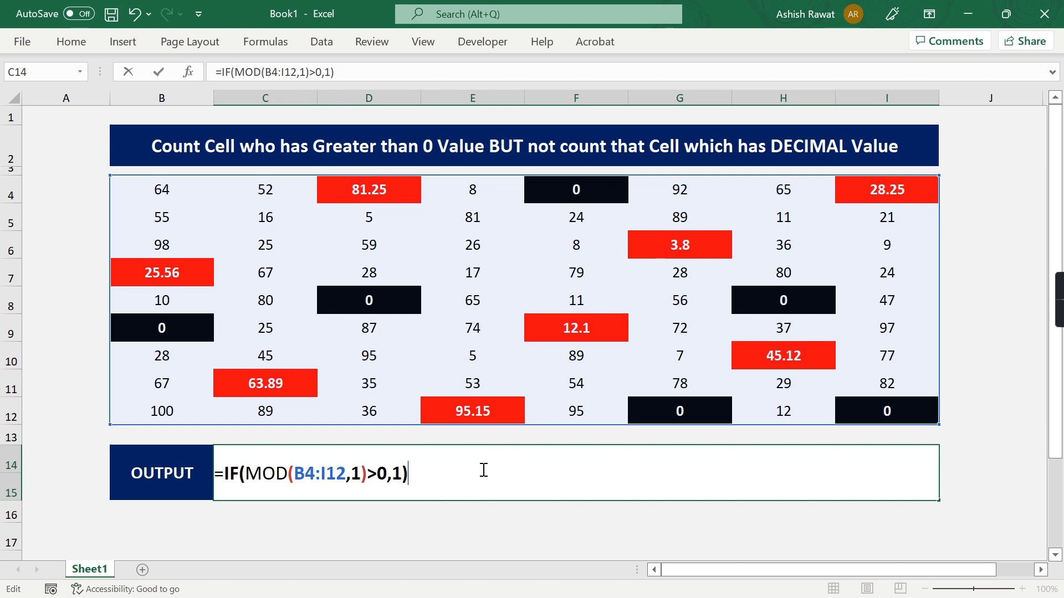
pyautogui.press('Left')
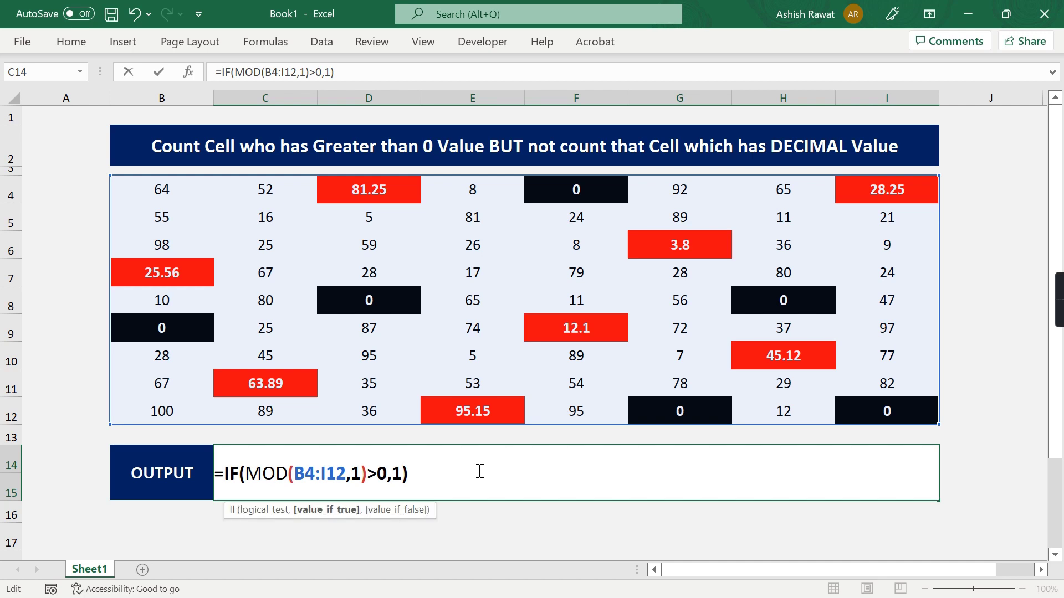
pyautogui.press('Left')
pyautogui.press('Left')
pyautogui.press('Left')
pyautogui.write('C')
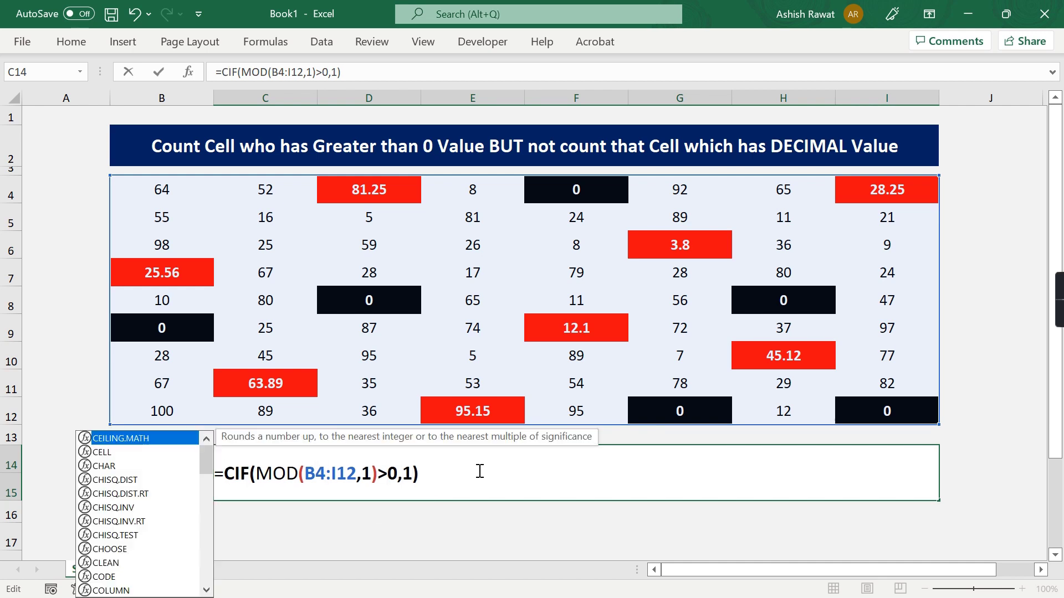
pyautogui.write('ount')
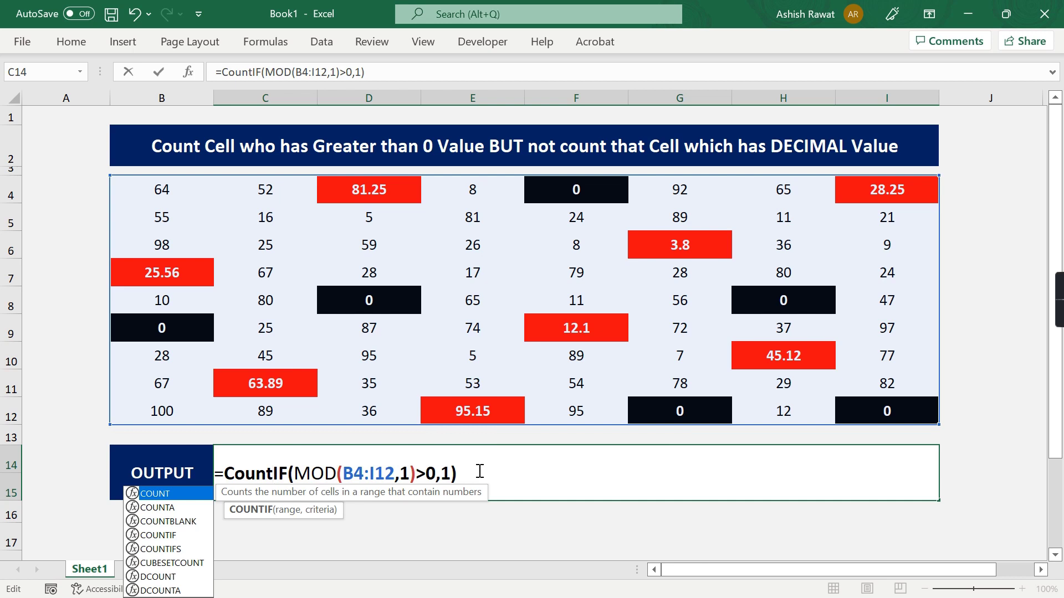
pyautogui.write('(')
pyautogui.click(480, 472)
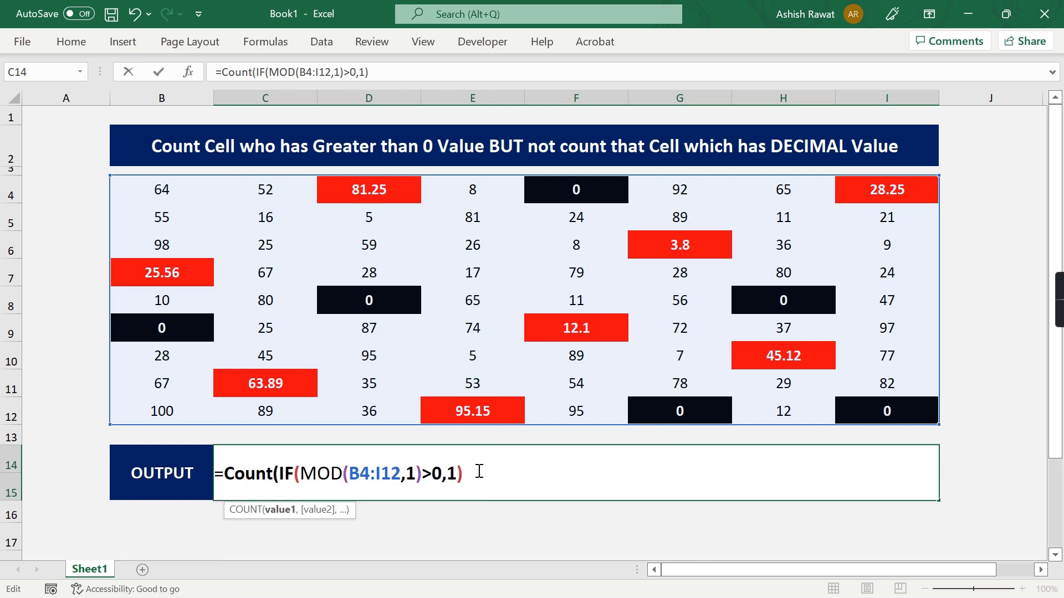
pyautogui.write(')')
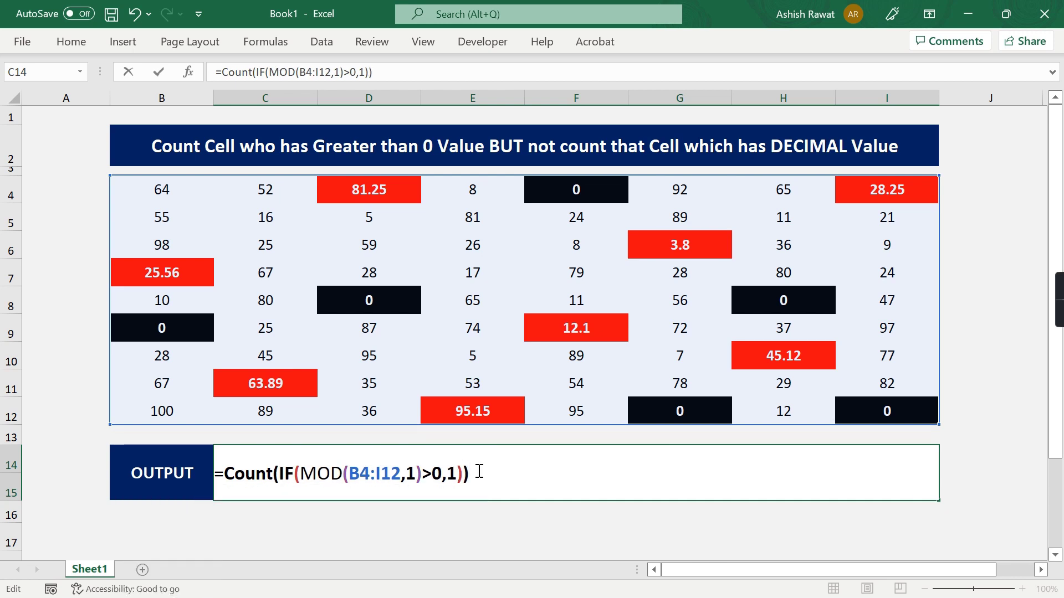
pyautogui.press('Tab')
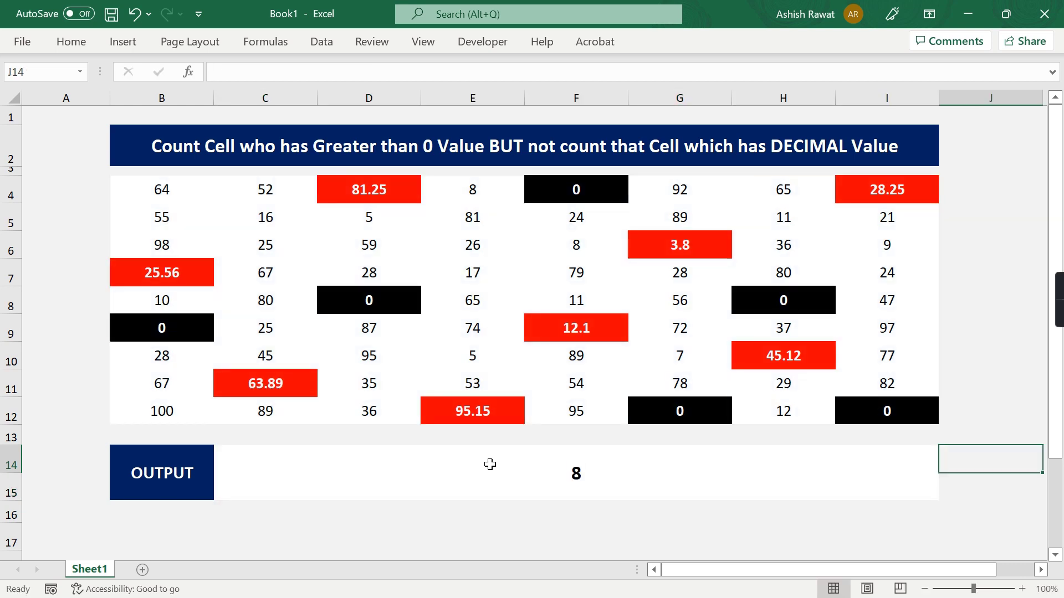
pyautogui.click(485, 467)
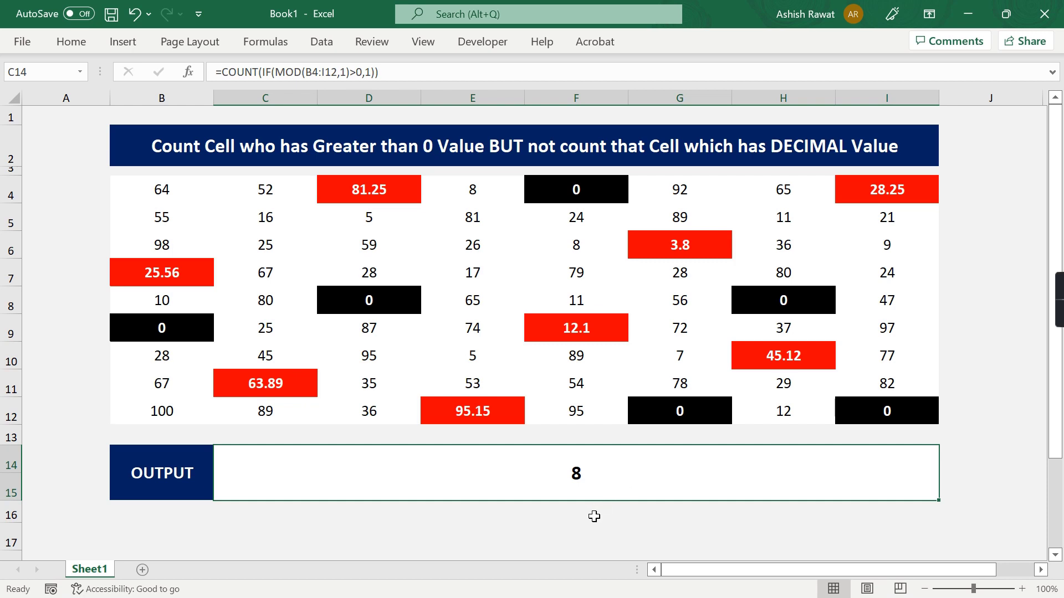
# - Enter =COUNTIF(B4:I12,">"&0) in helper cell C16, returning 66
pyautogui.click(569, 519)
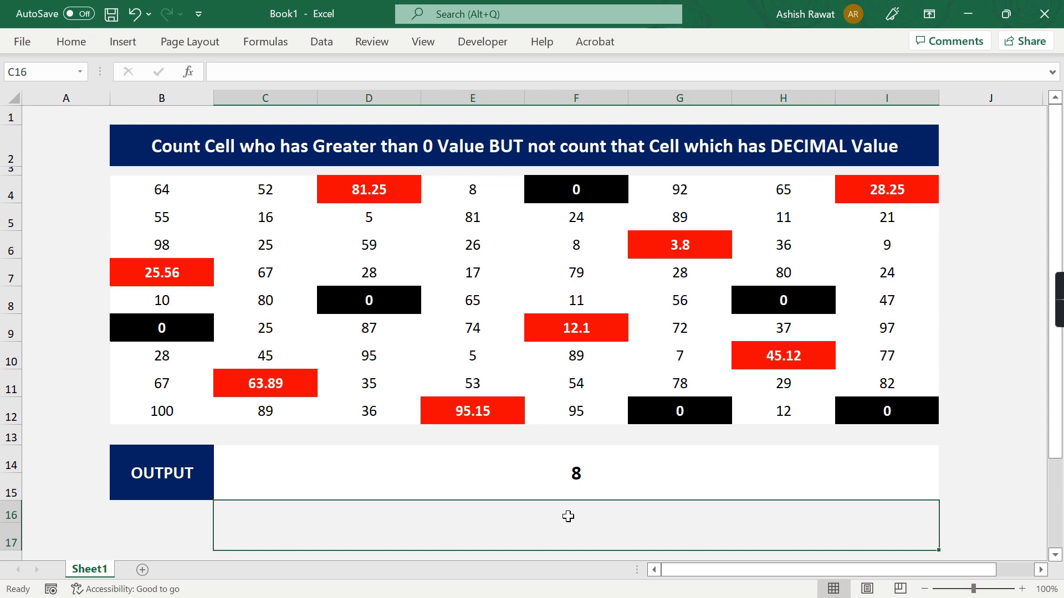
pyautogui.write('=C')
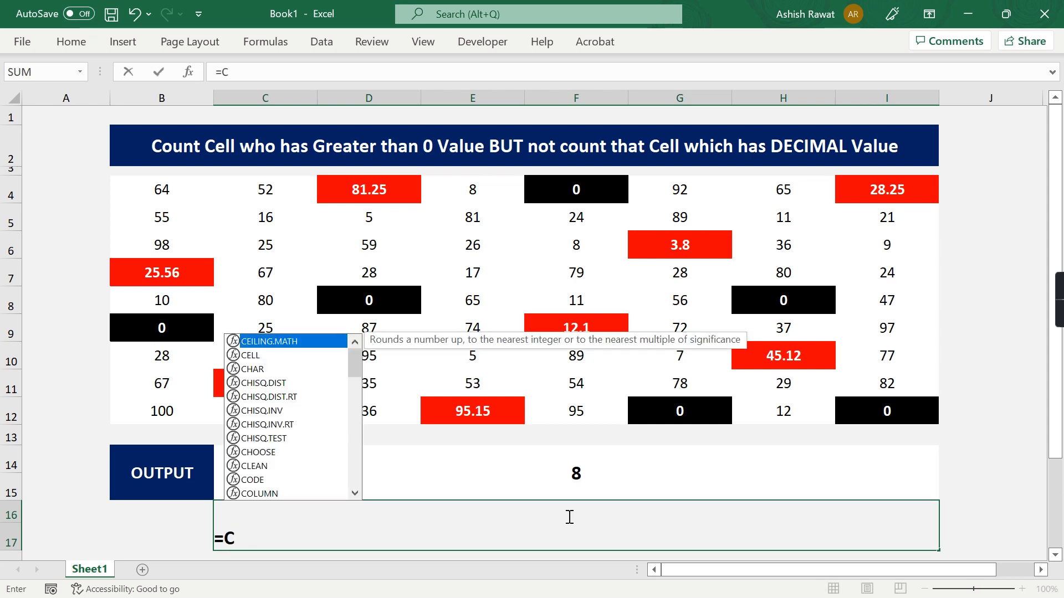
pyautogui.write('ount')
pyautogui.press('Down')
pyautogui.press('Down')
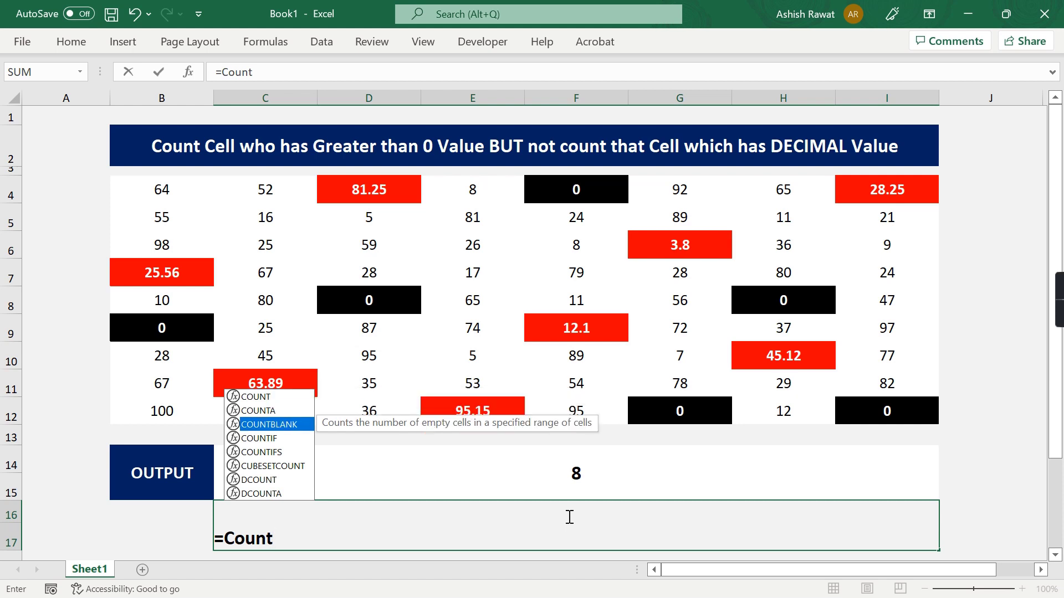
pyautogui.press('Down')
pyautogui.press('Tab')
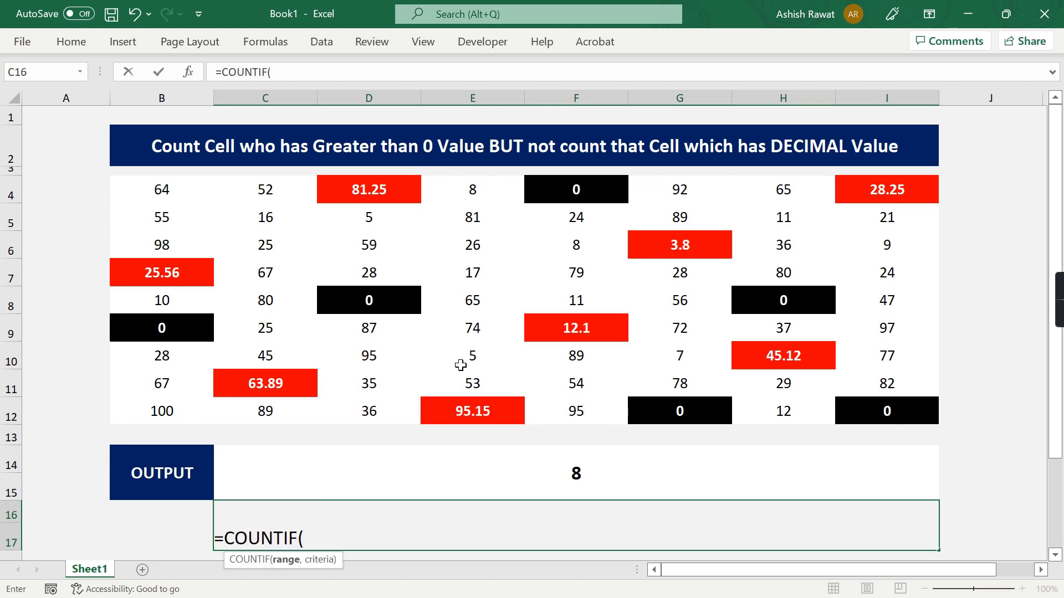
pyautogui.moveTo(145, 192)
pyautogui.mouseDown()
pyautogui.moveTo(876, 384)
pyautogui.moveTo(902, 408)
pyautogui.mouseUp()
pyautogui.write(',')
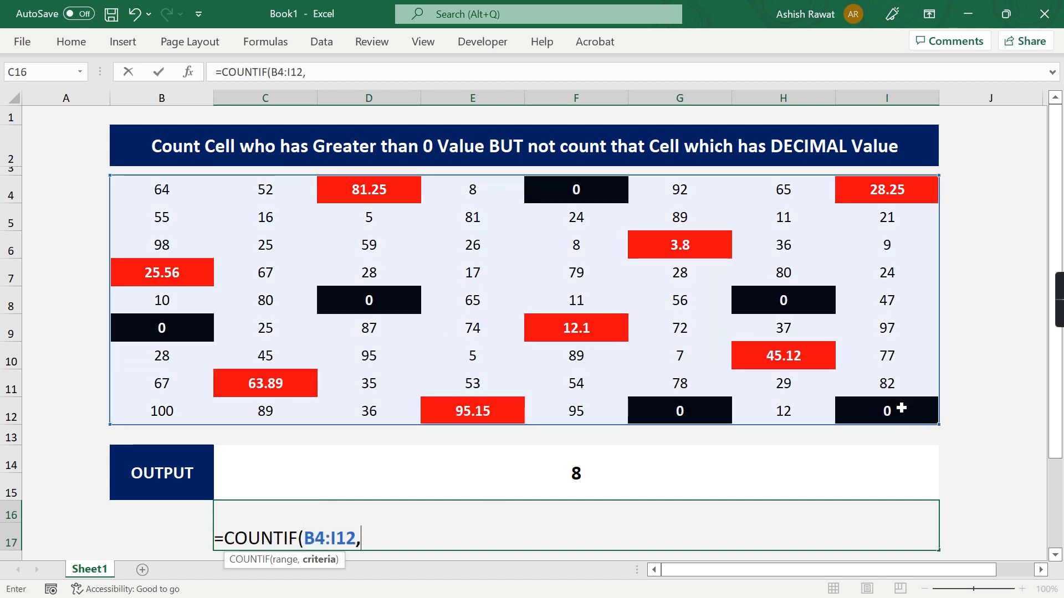
pyautogui.write('"')
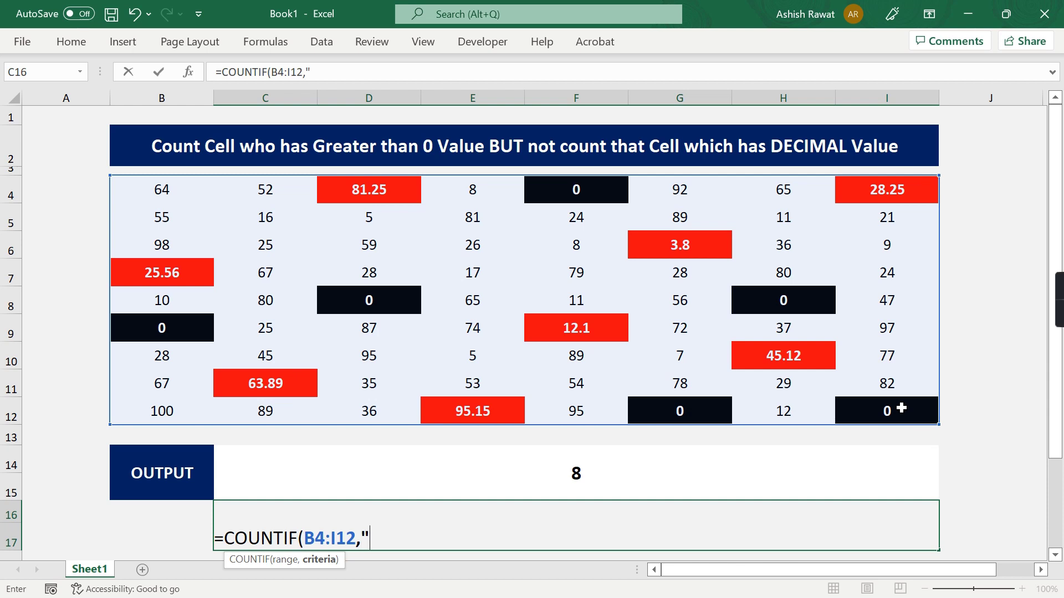
pyautogui.write('>')
pyautogui.write('"&')
pyautogui.write('0')
pyautogui.write(')')
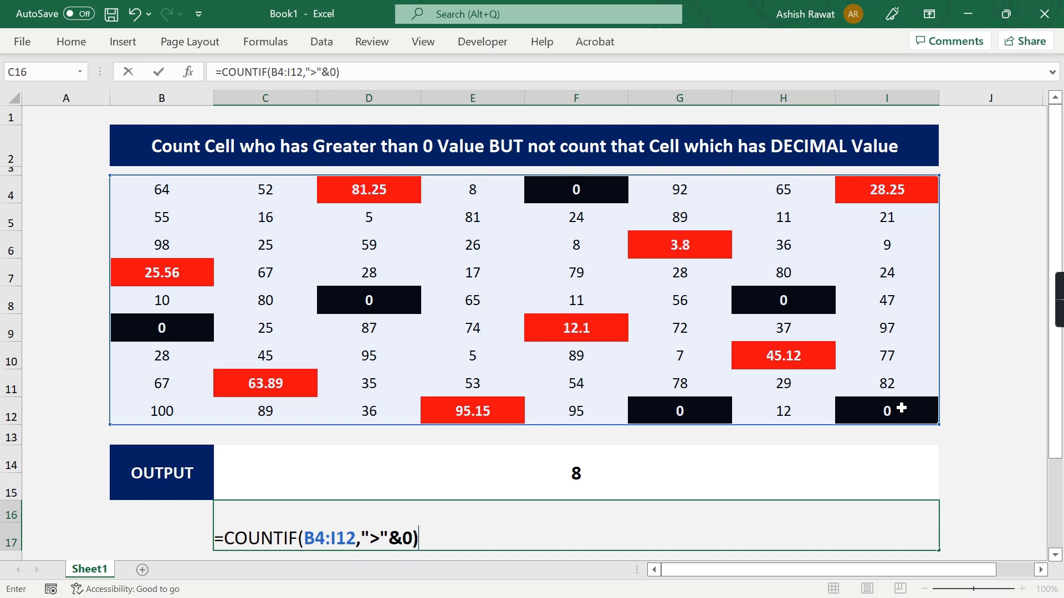
pyautogui.press('Tab')
pyautogui.click(618, 521)
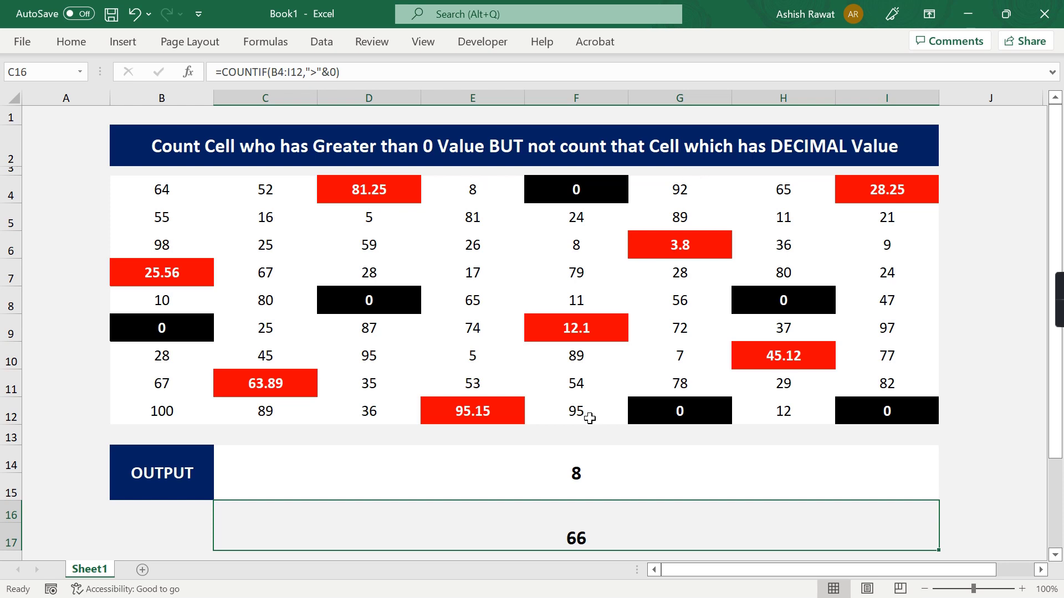
# - Insert COUNTIF(B4:I12,">"&0)-( after the equals sign in the C14 formula
pyautogui.press('F2')
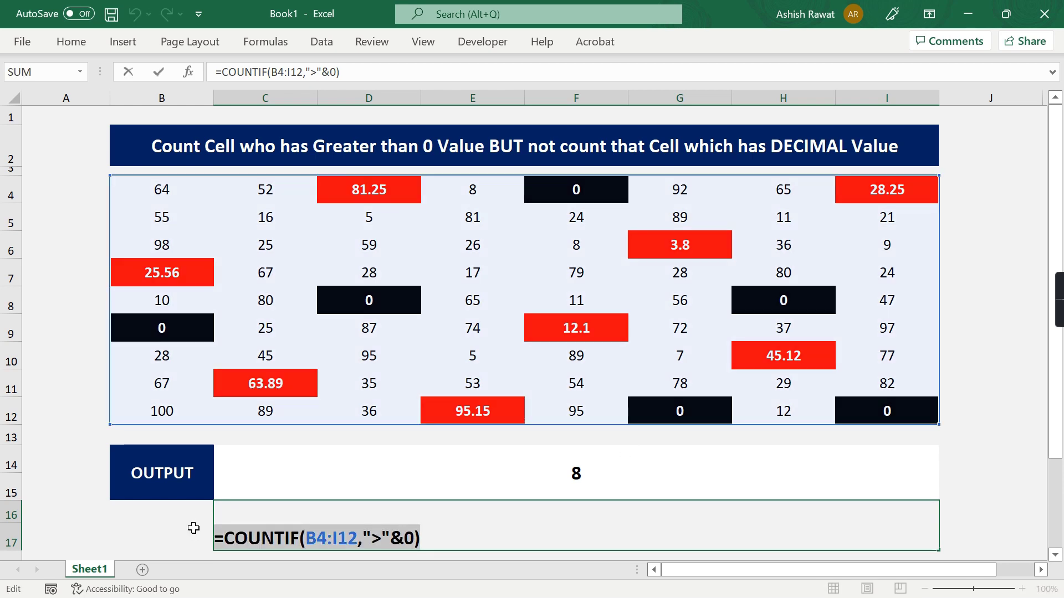
pyautogui.press('Tab')
pyautogui.click(368, 470)
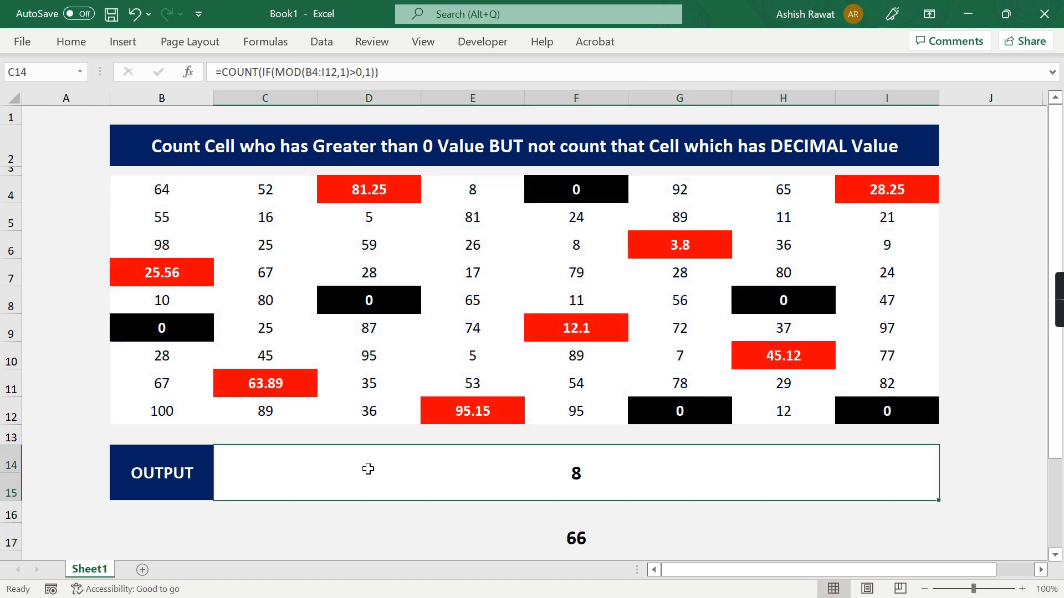
pyautogui.press('F2')
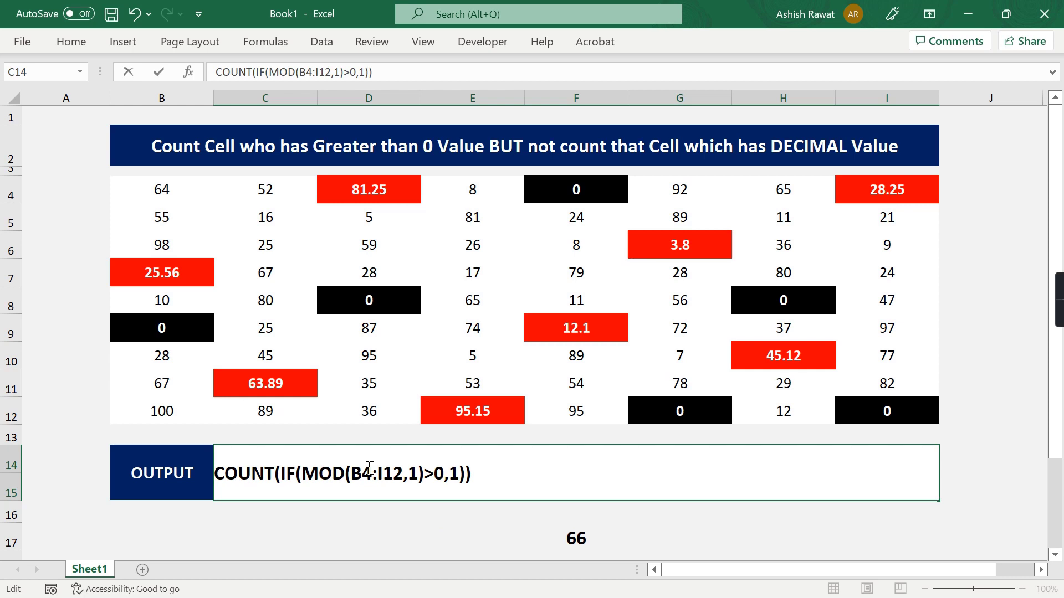
pyautogui.write('=COUNTIF(B4:I12,">"&0)')
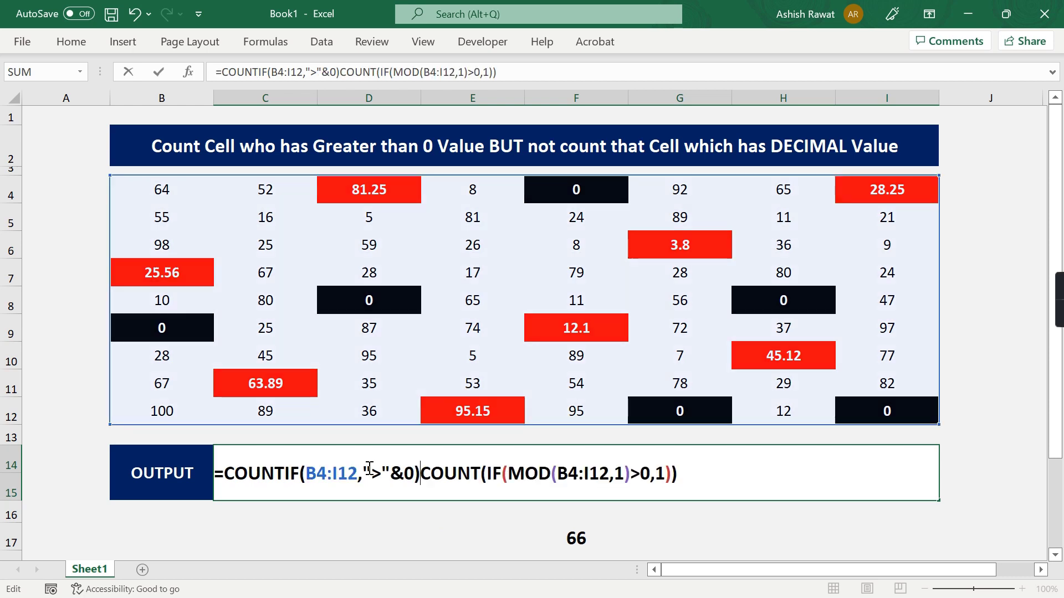
pyautogui.write('-')
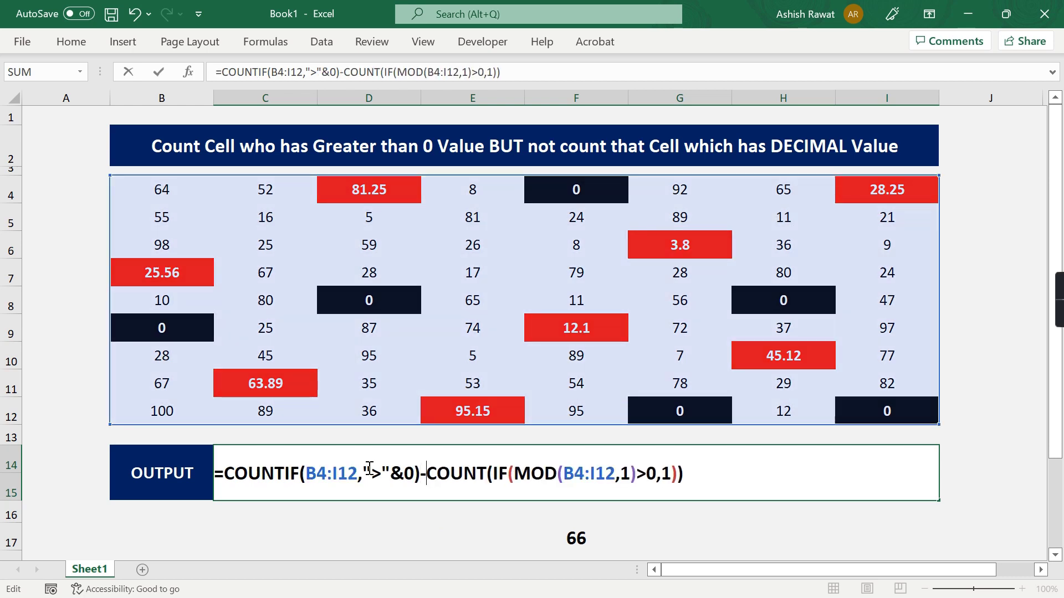
pyautogui.write('(')
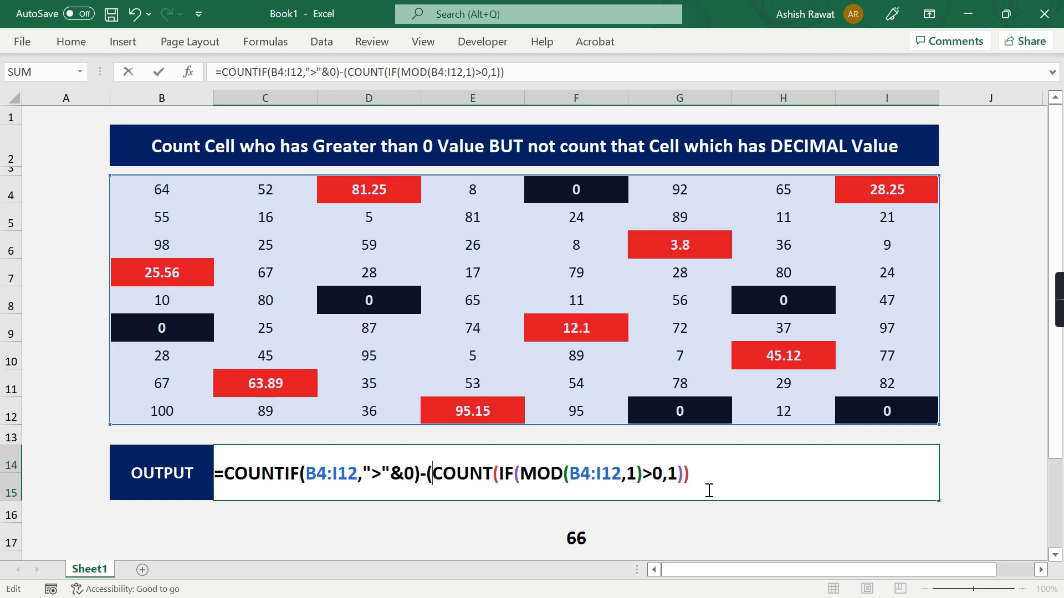
# - Highlight the positive count and the subtracted decimal count, then commit the formula showing 58
pyautogui.moveTo(689, 473); pyautogui.dragTo(432, 474)
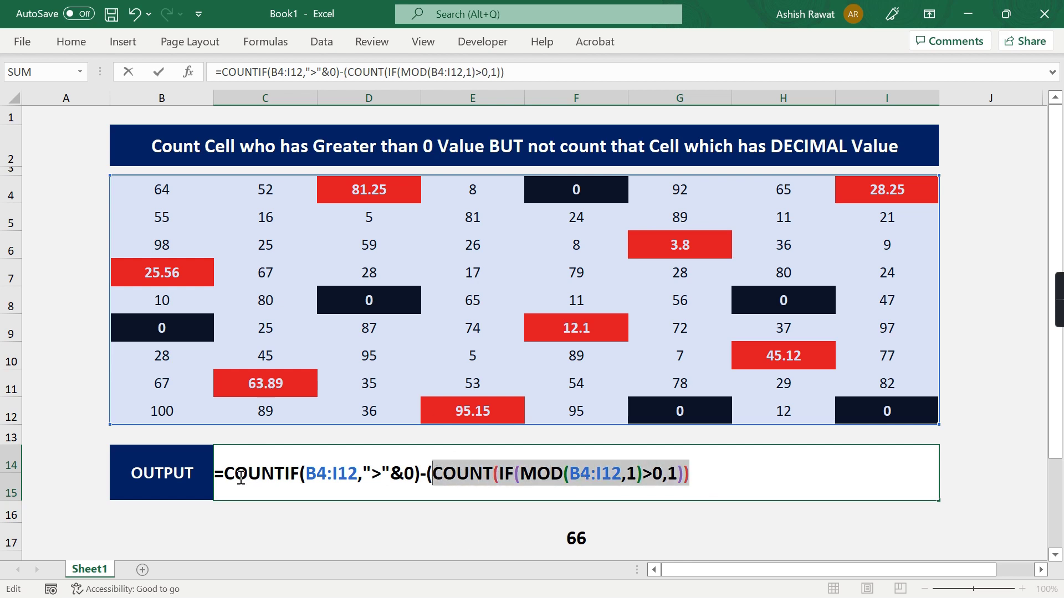
pyautogui.moveTo(224, 474); pyautogui.dragTo(422, 475)
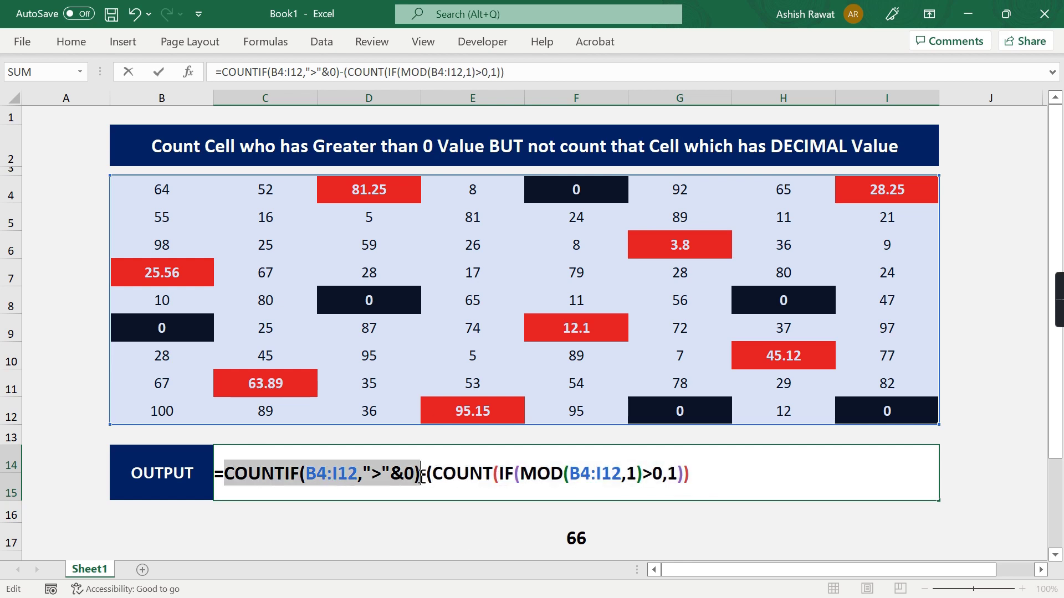
pyautogui.moveTo(426, 473); pyautogui.dragTo(723, 468)
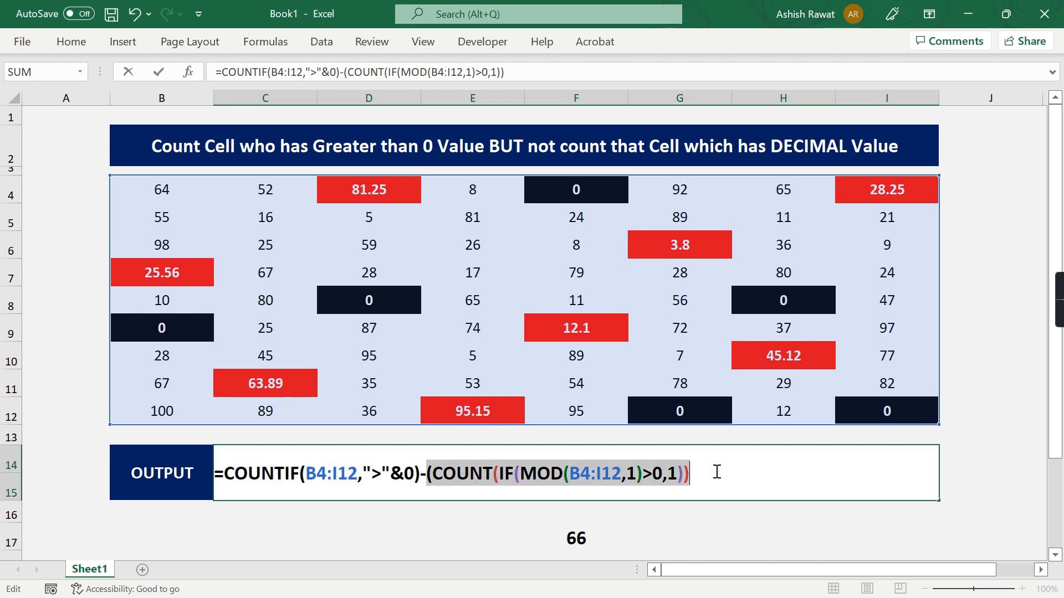
pyautogui.click(266, 189)
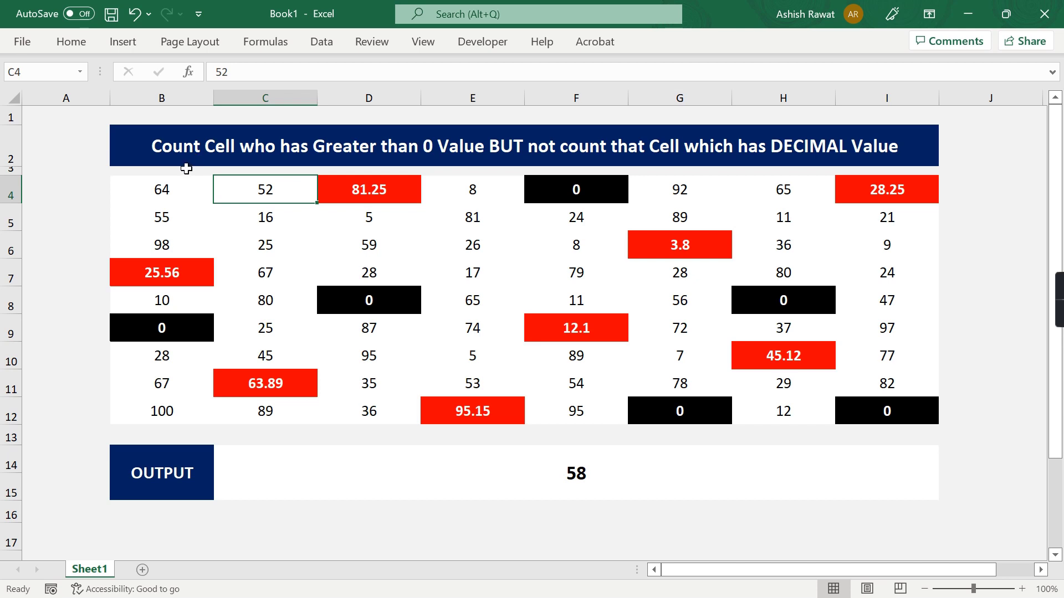
# - Select B4:I12 and read Count: 72 in the status bar
pyautogui.moveTo(176, 183); pyautogui.dragTo(882, 411)
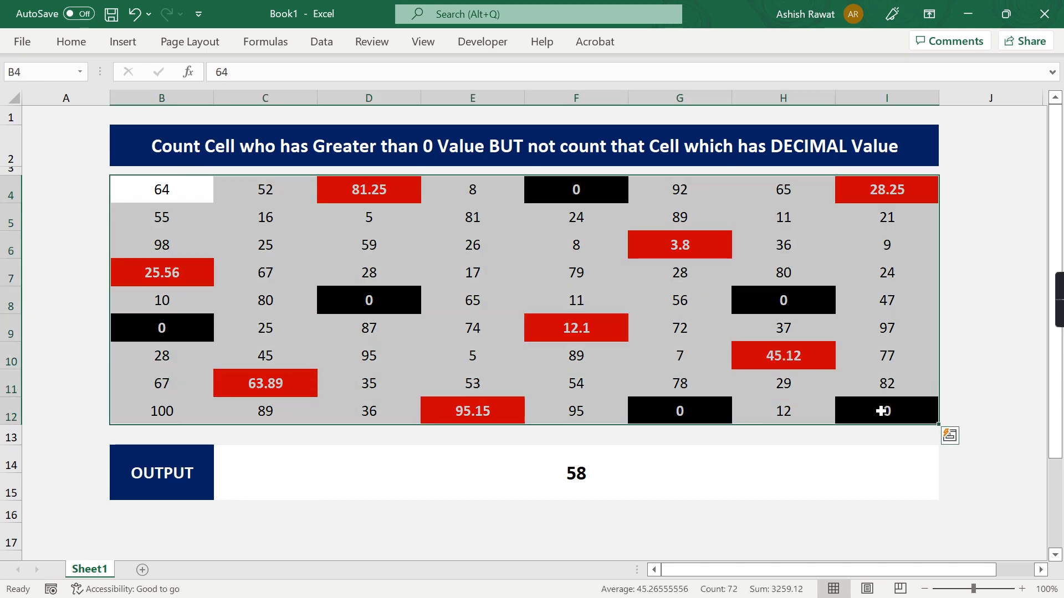